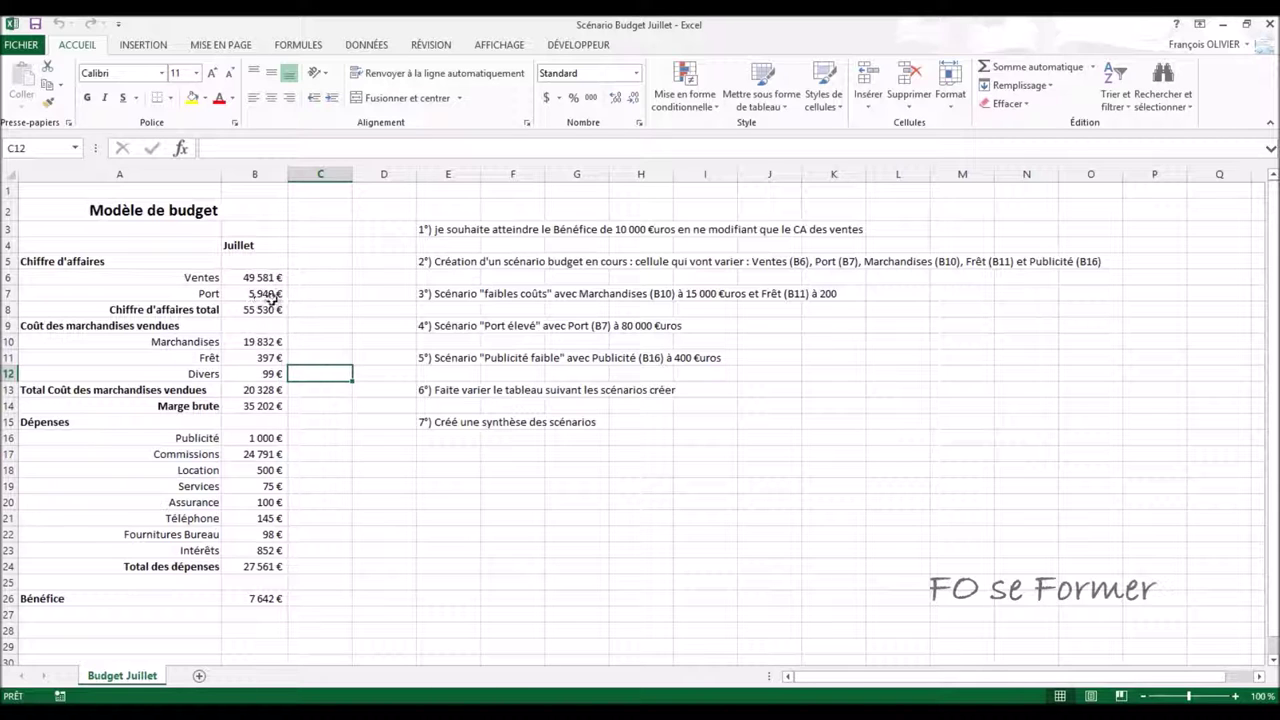
# Review the revenue total, cost-of-goods amounts and total, and gross margin formulas
pyautogui.click(263, 310)
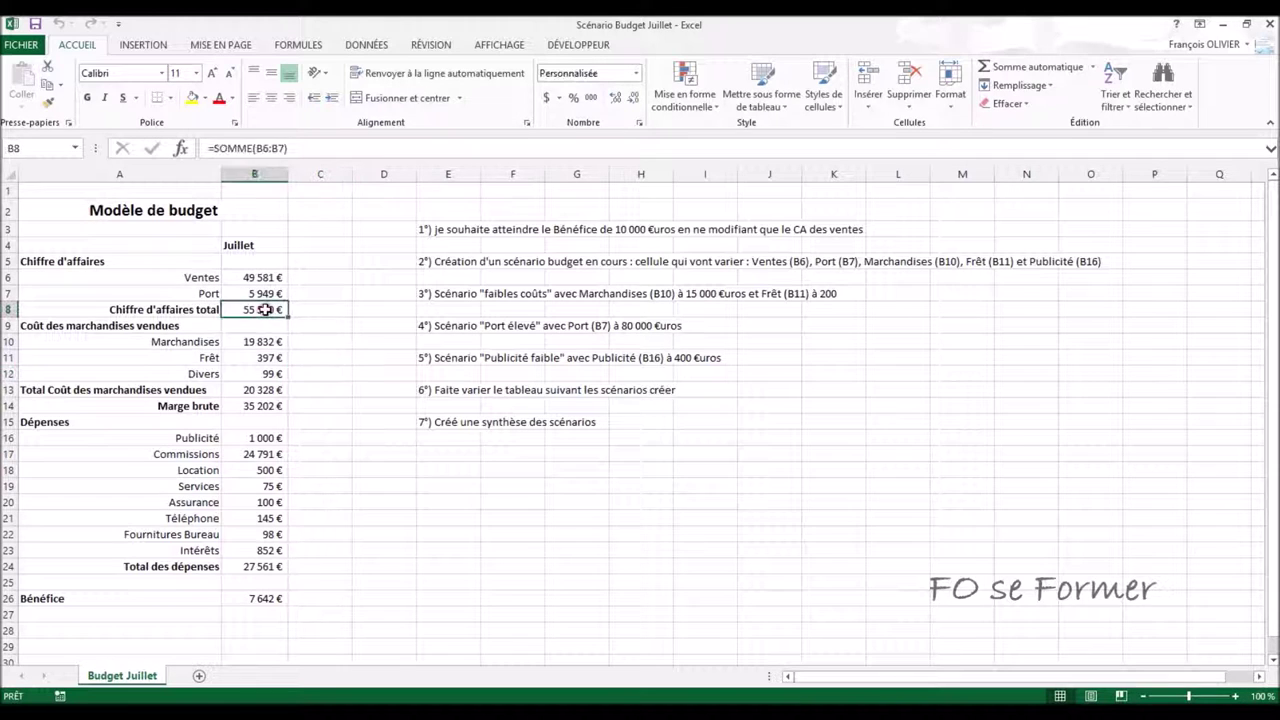
pyautogui.doubleClick(263, 310)
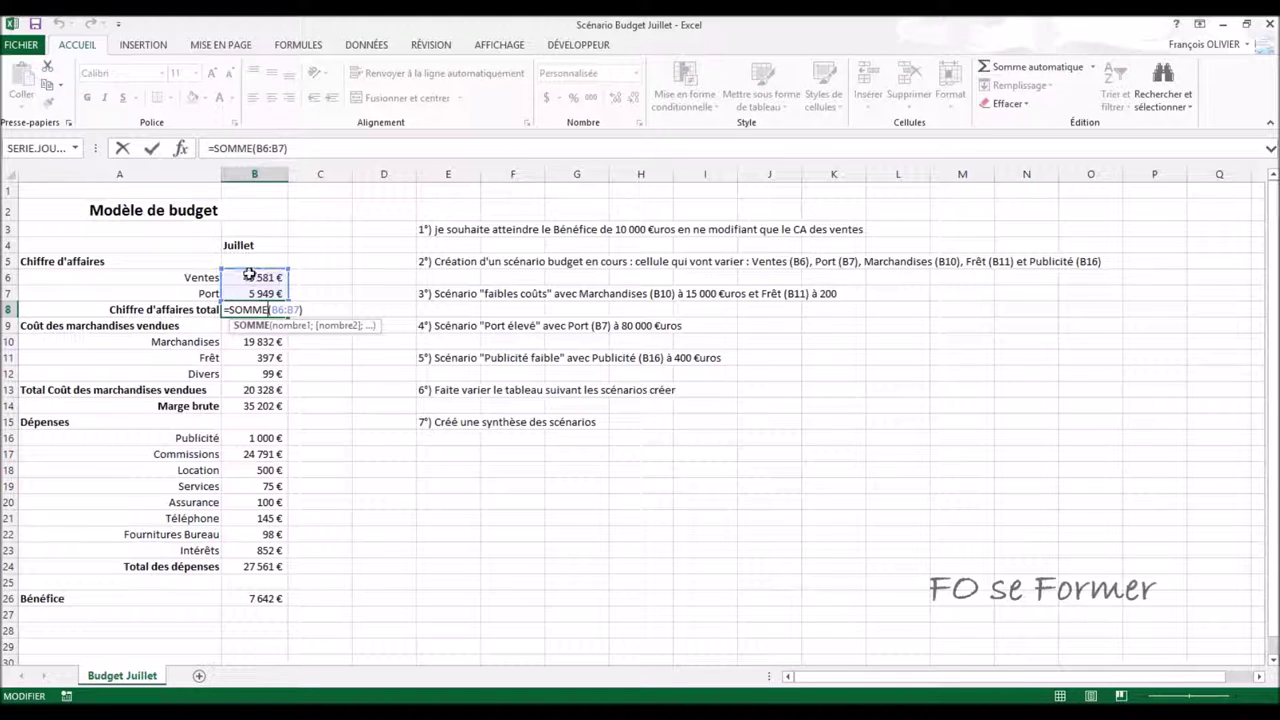
pyautogui.press('Return')
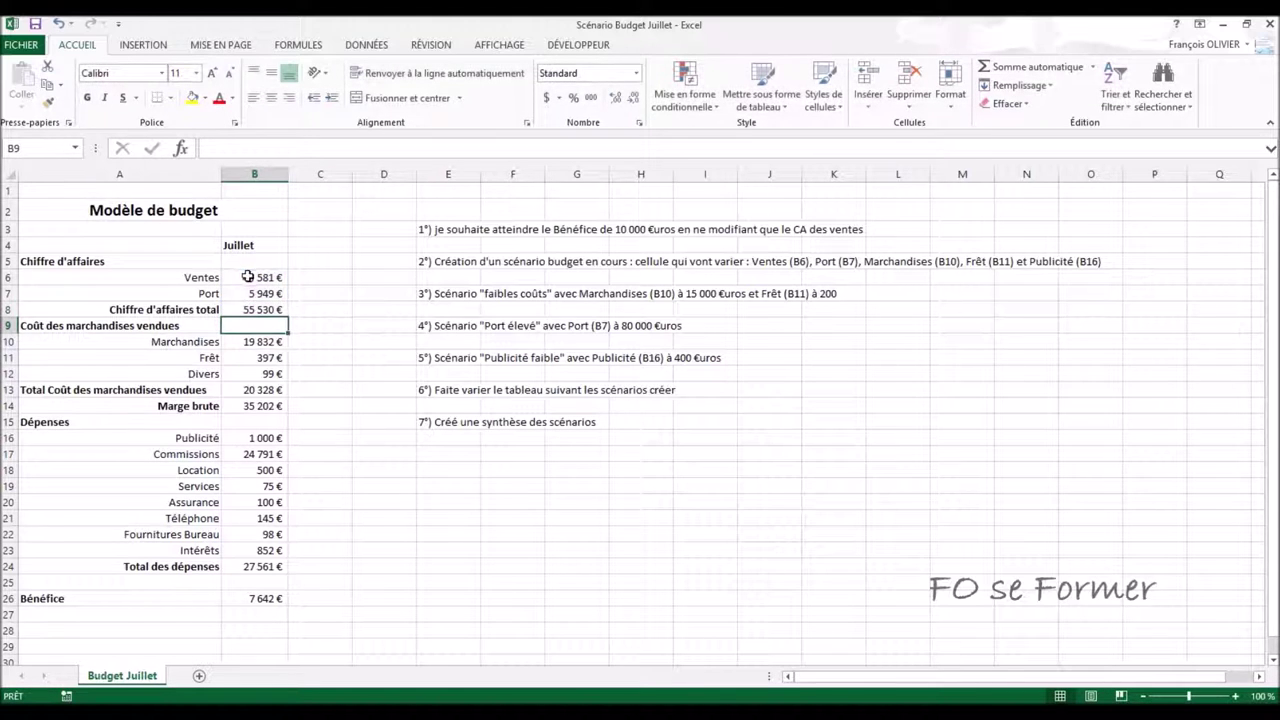
pyautogui.click(75, 328)
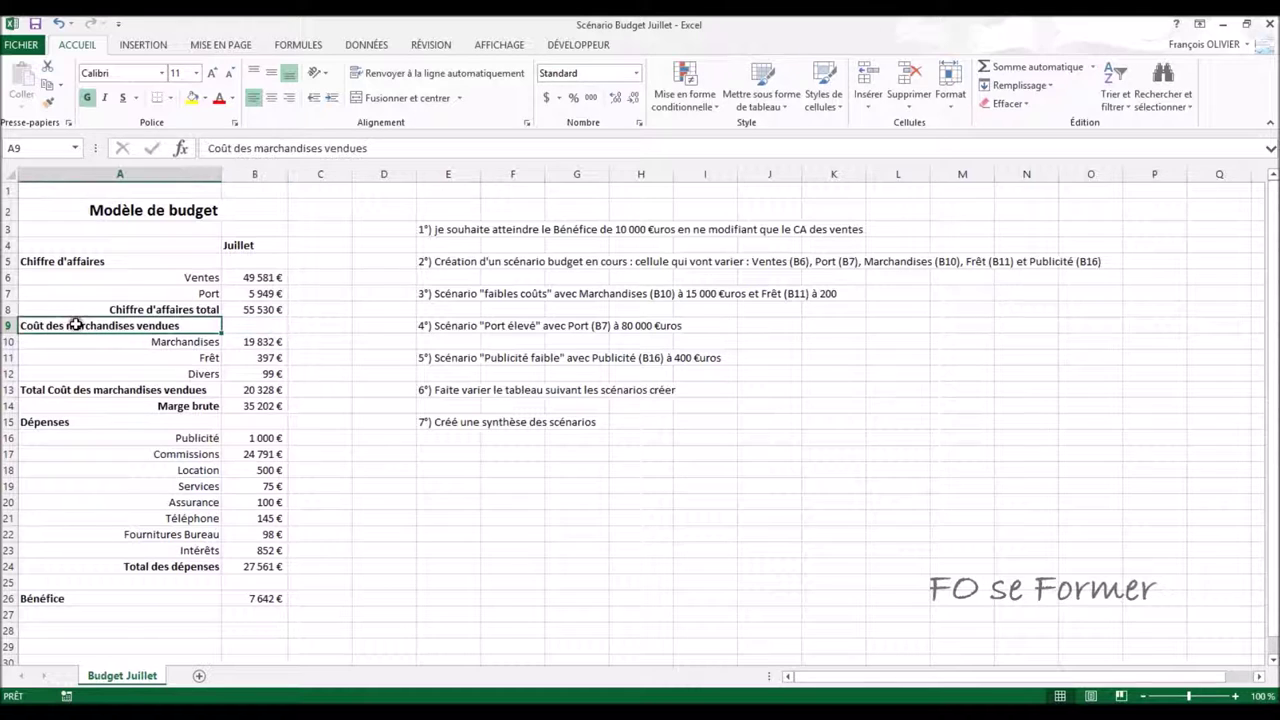
pyautogui.click(261, 341)
pyautogui.click(264, 357)
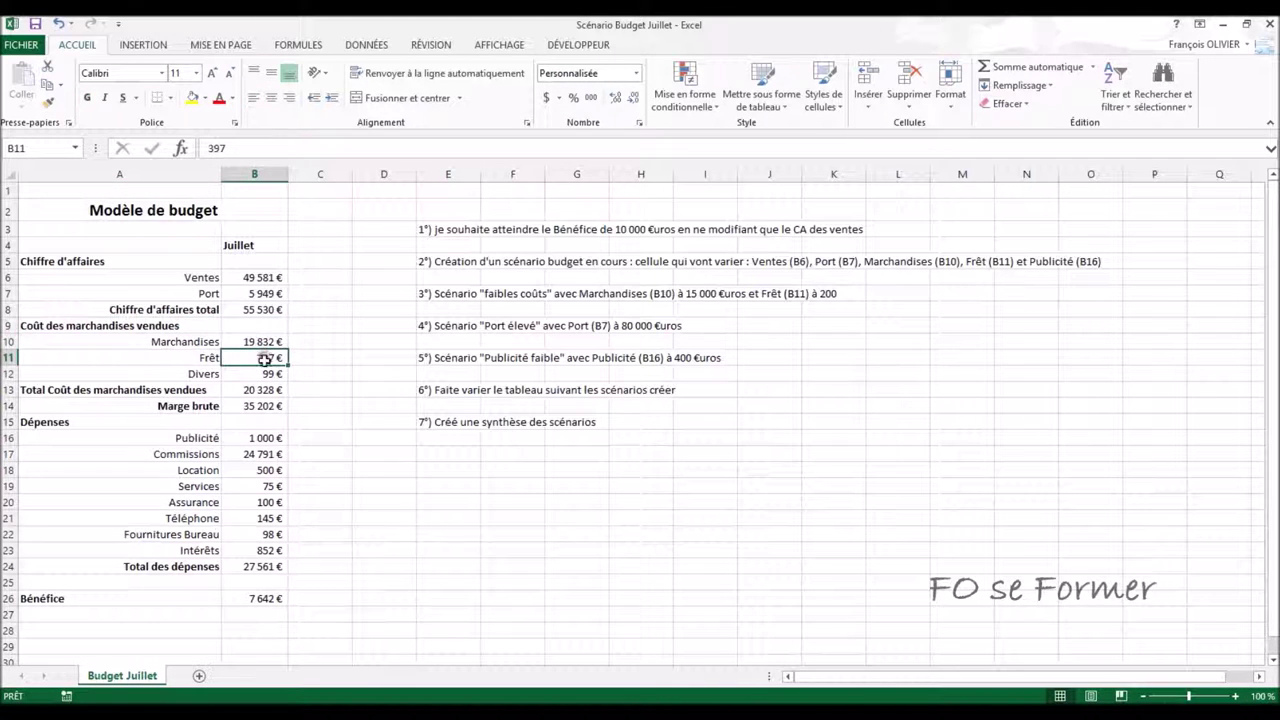
pyautogui.click(267, 372)
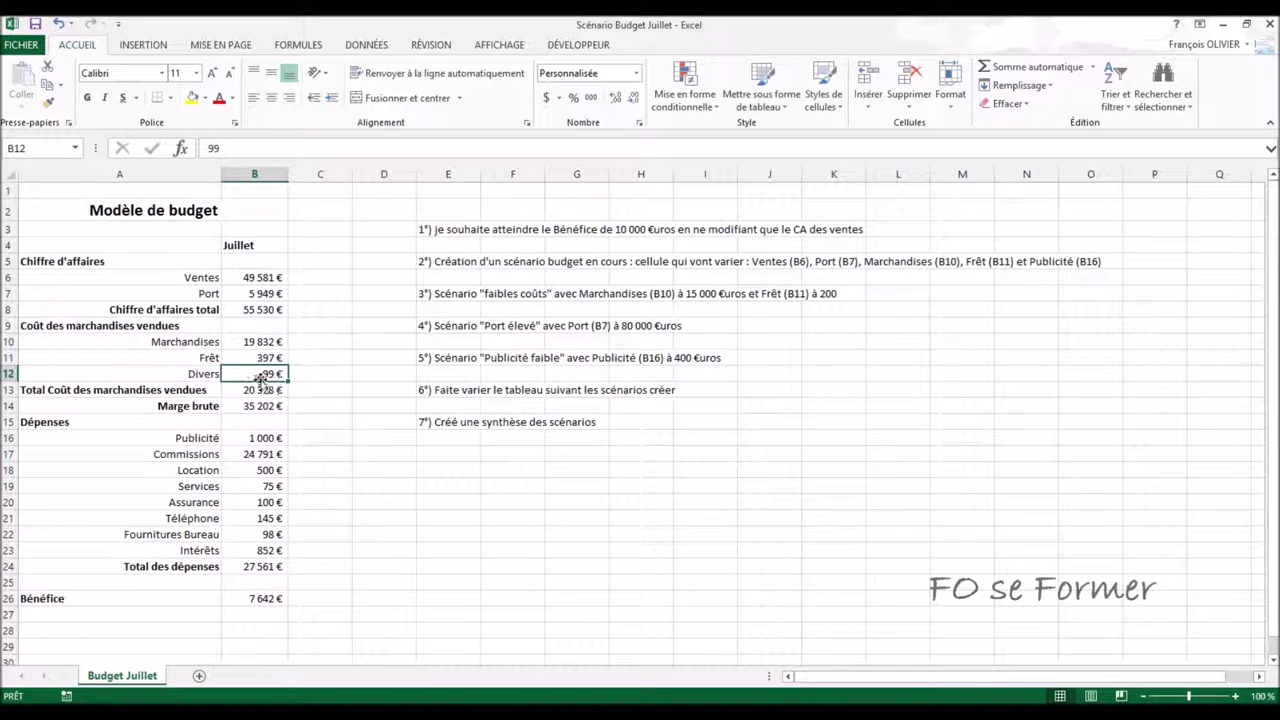
pyautogui.click(257, 389)
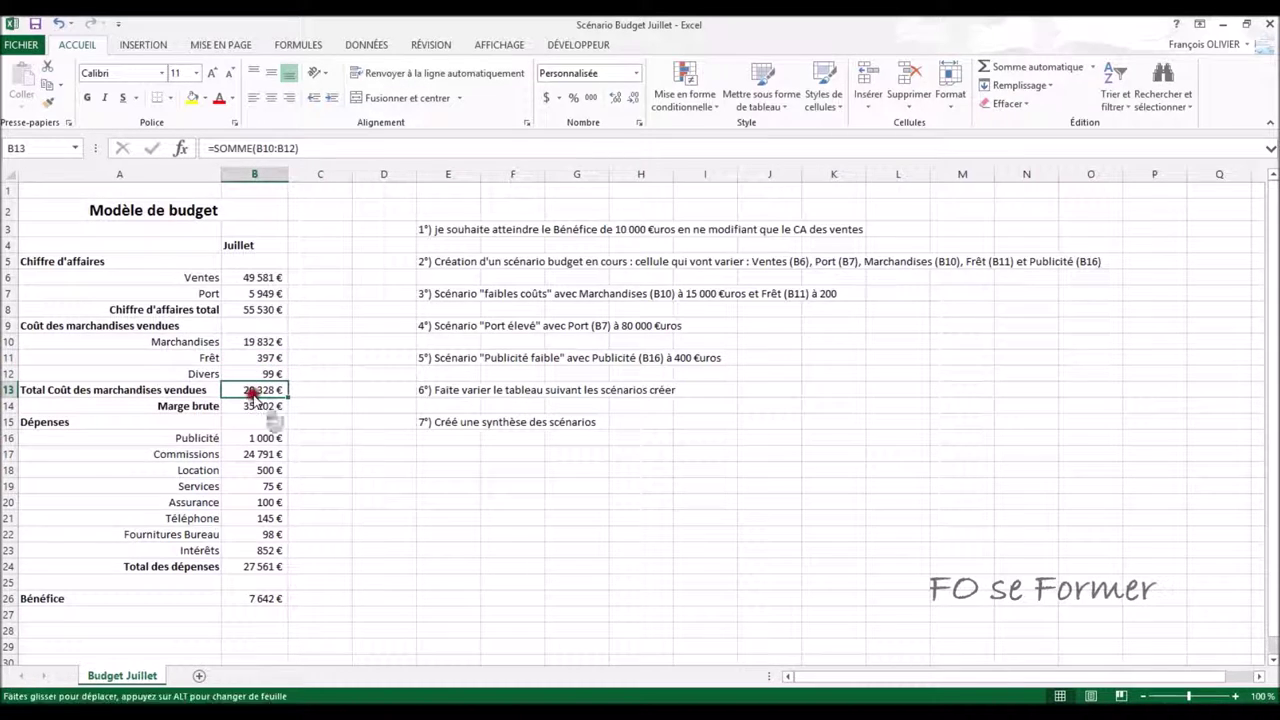
pyautogui.doubleClick(251, 390)
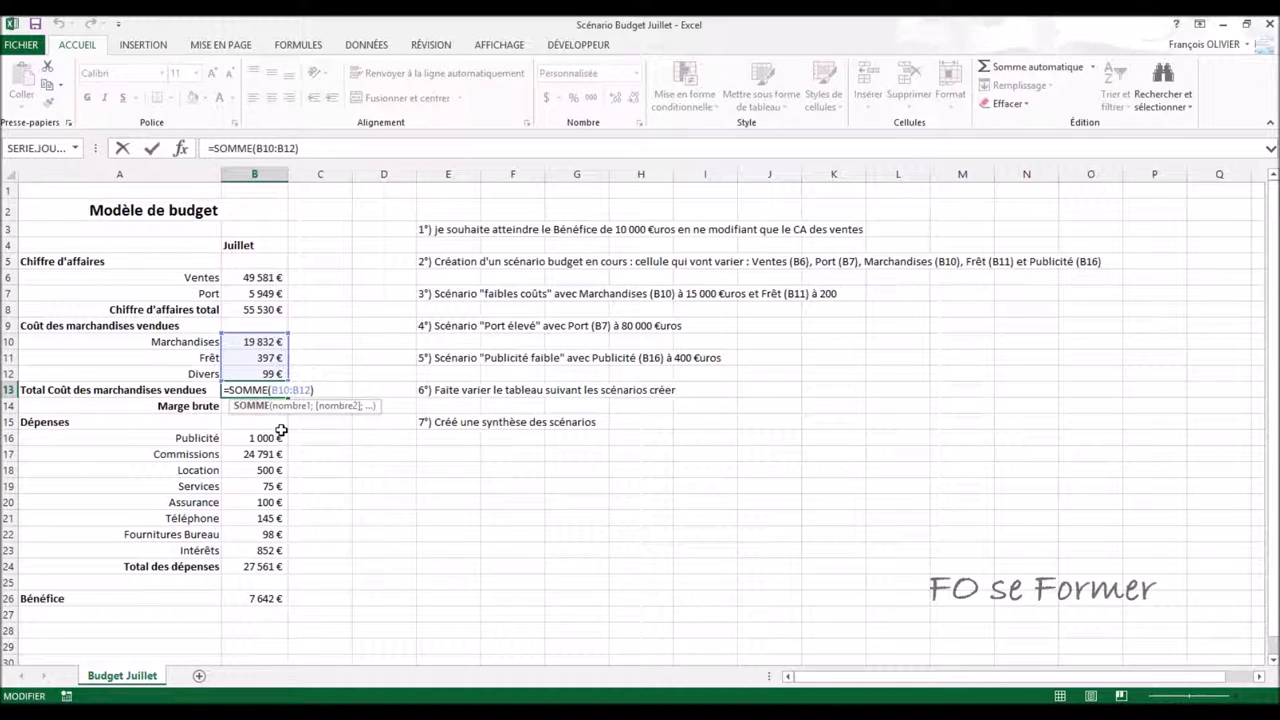
pyautogui.press('Return')
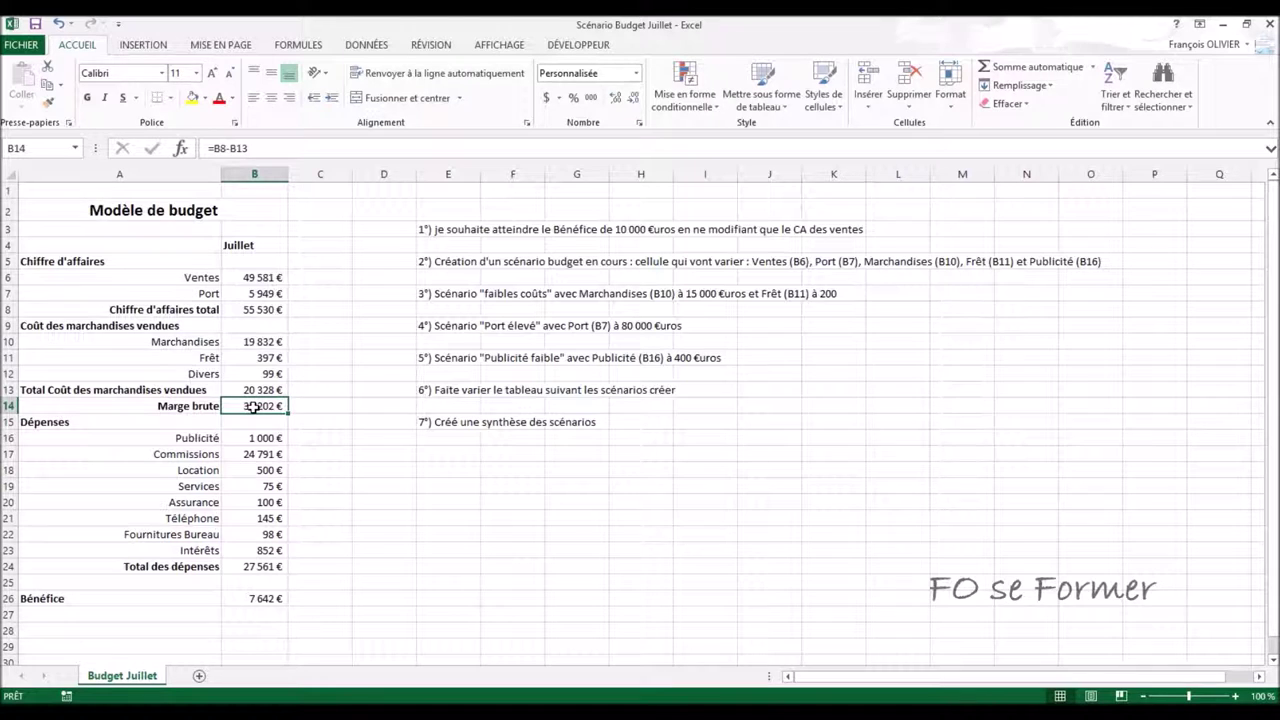
pyautogui.doubleClick(254, 406)
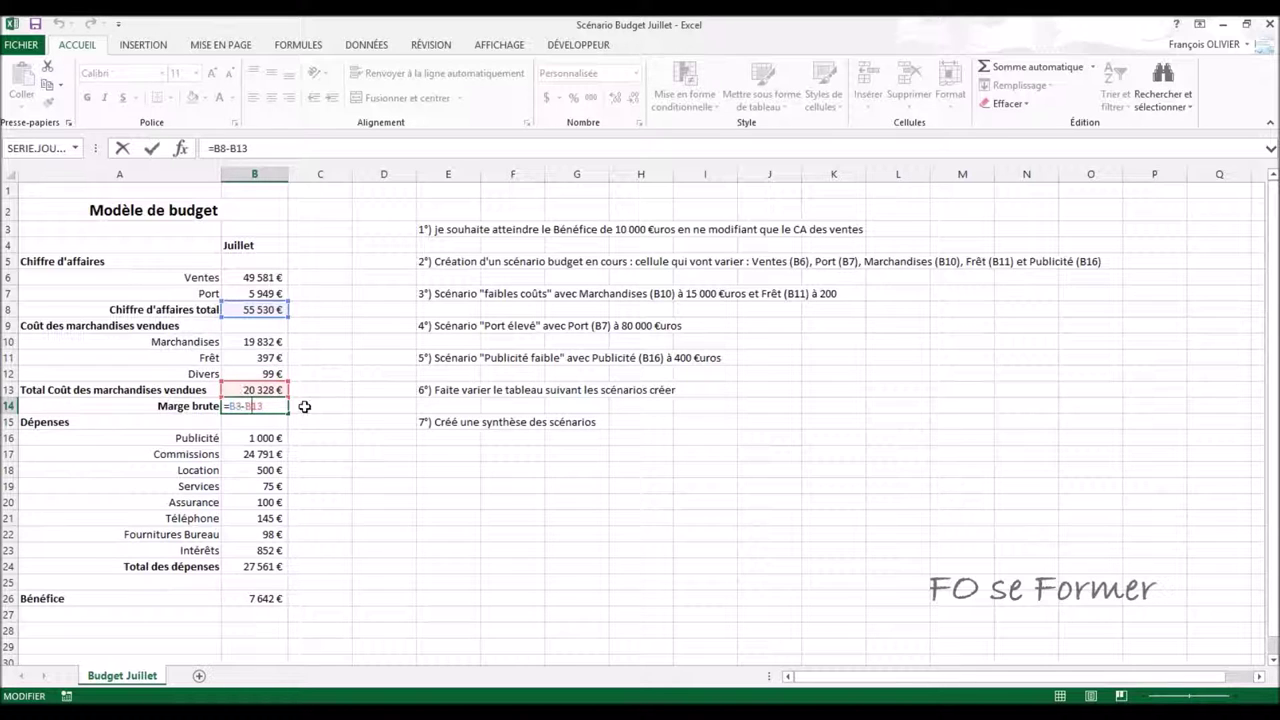
pyautogui.press('Return')
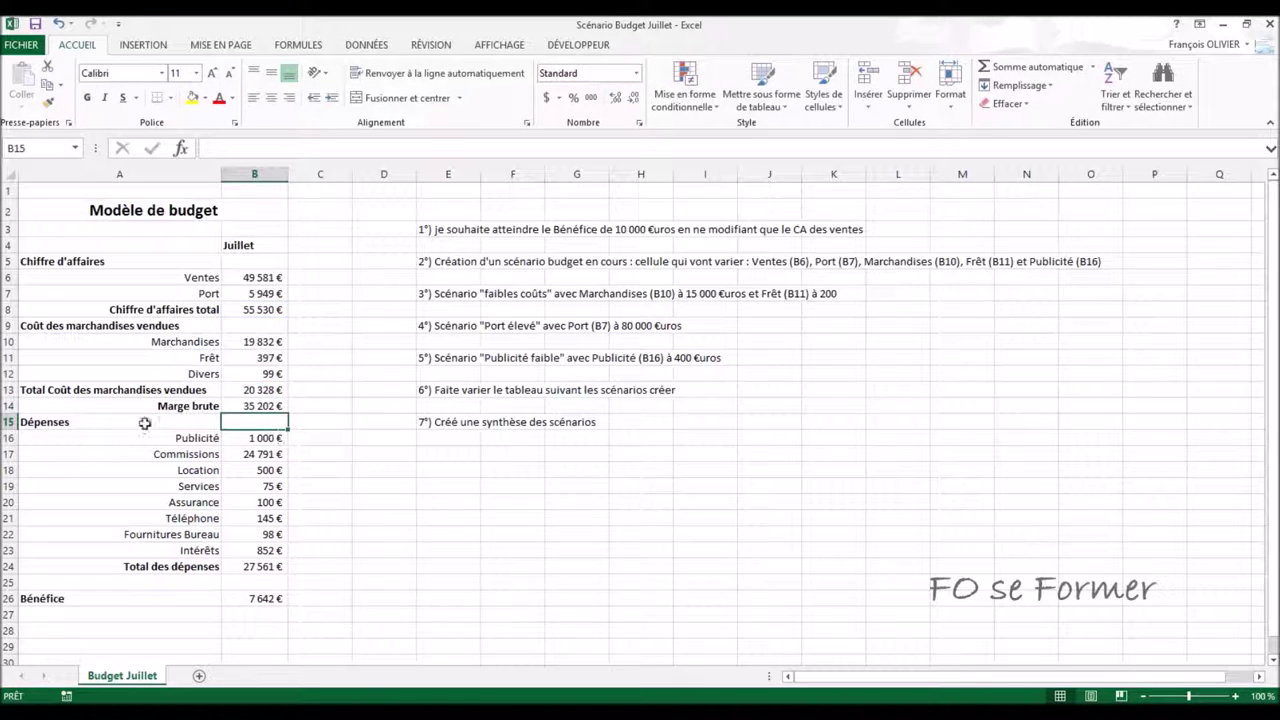
# Check the expense amounts, the Commissions formula and the total expenses sum in B24
pyautogui.click(256, 437)
pyautogui.click(260, 454)
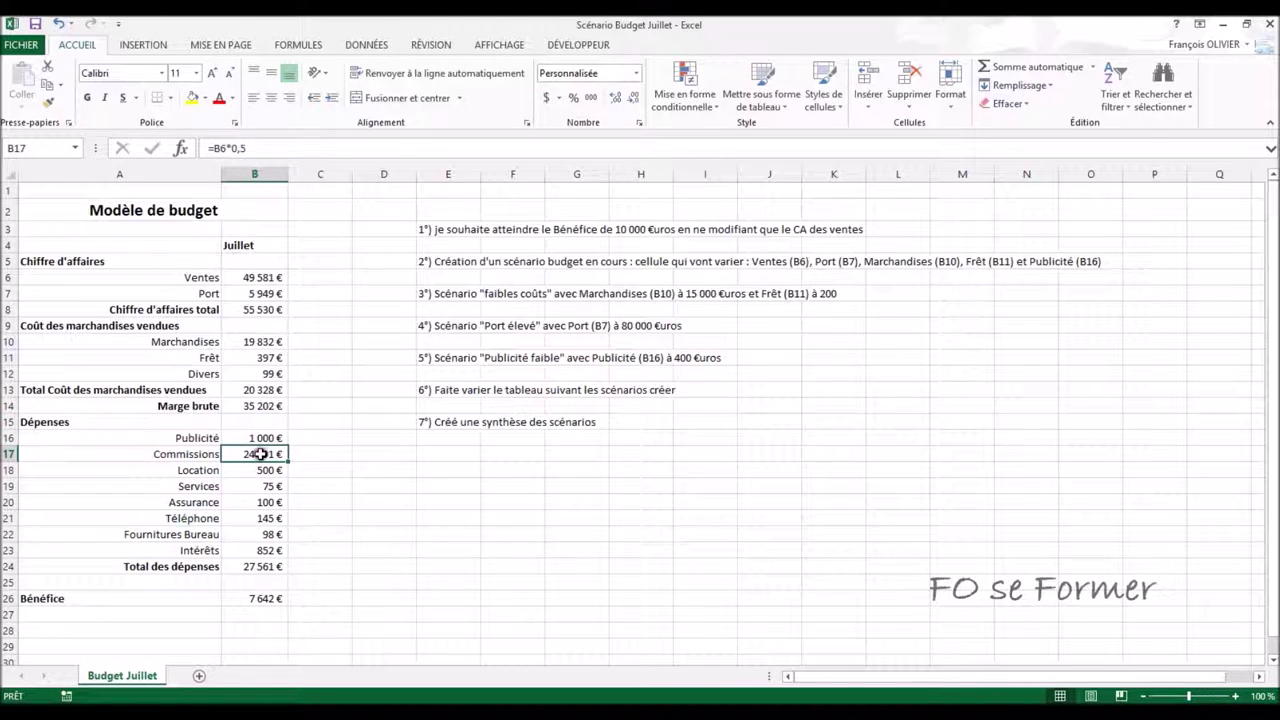
pyautogui.doubleClick(260, 454)
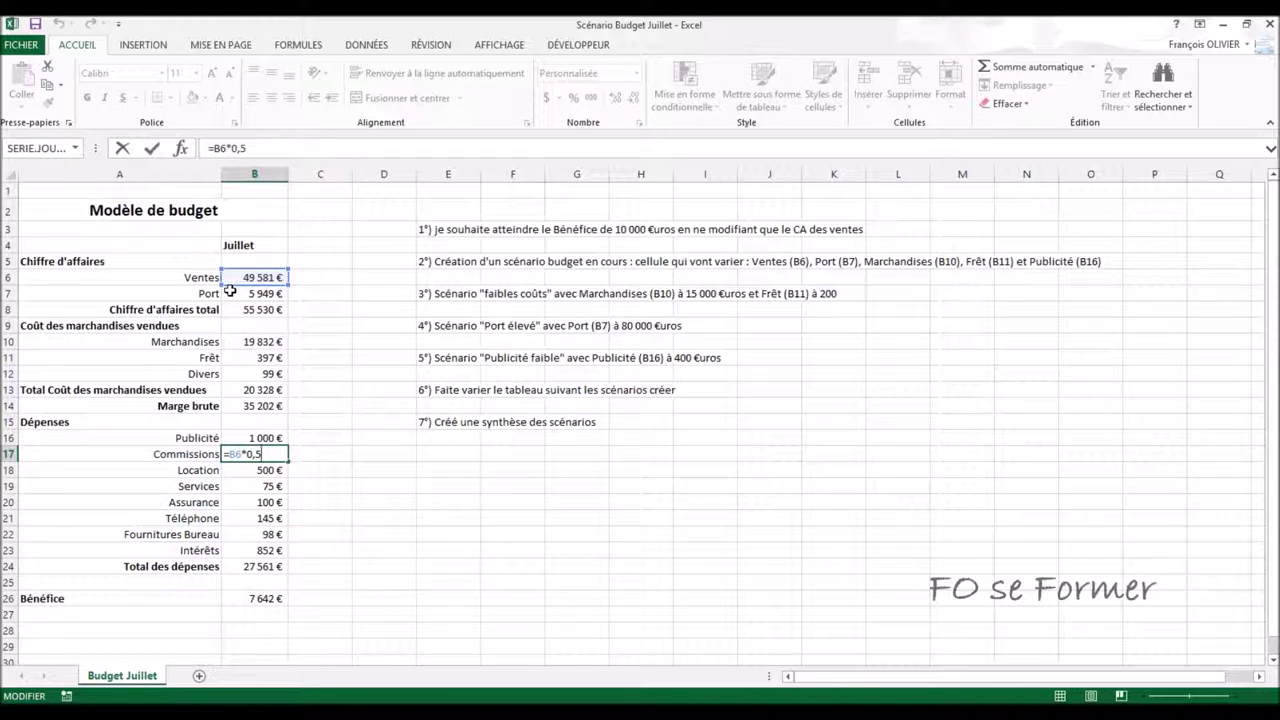
pyautogui.press('Return')
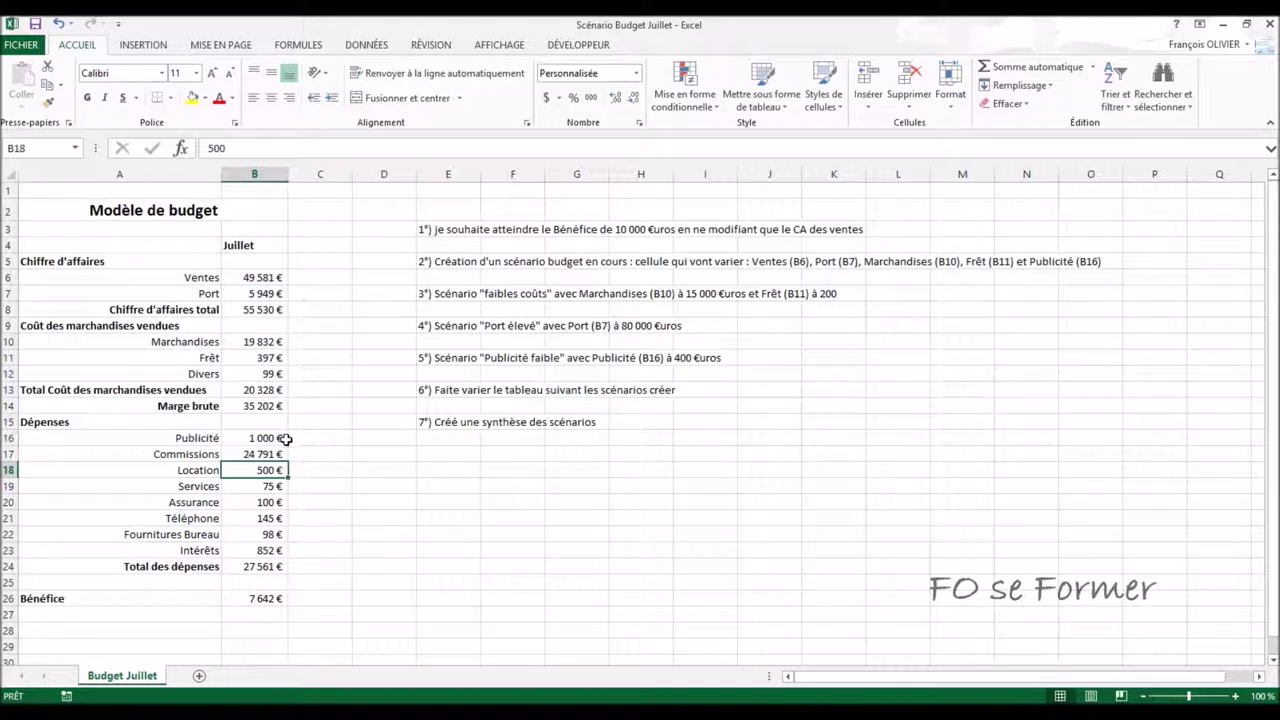
pyautogui.click(260, 488)
pyautogui.click(259, 502)
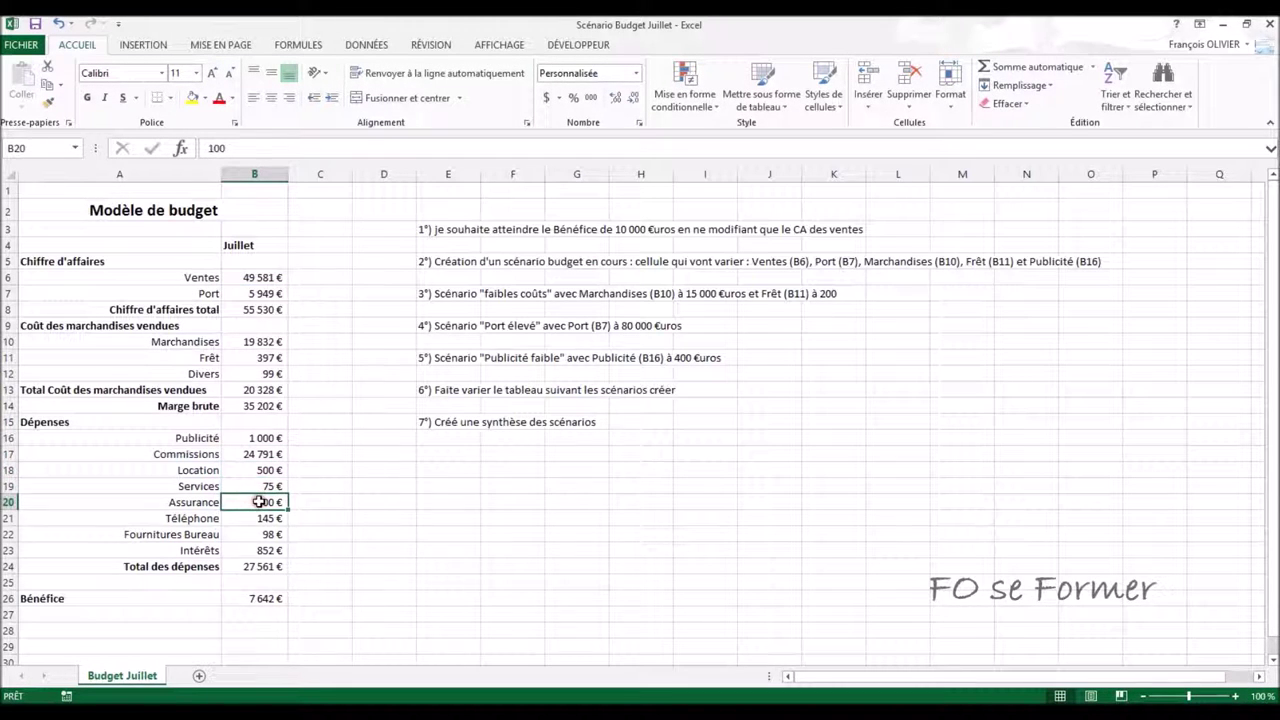
pyautogui.click(260, 516)
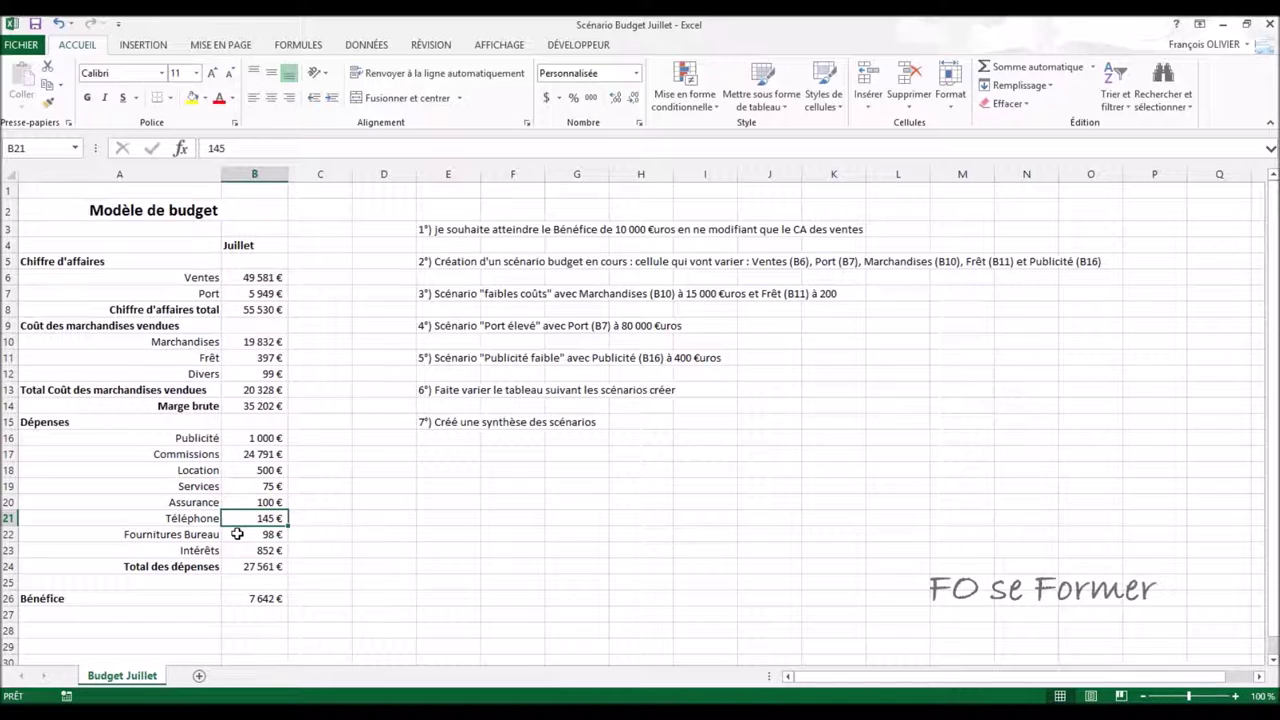
pyautogui.click(237, 534)
pyautogui.click(237, 550)
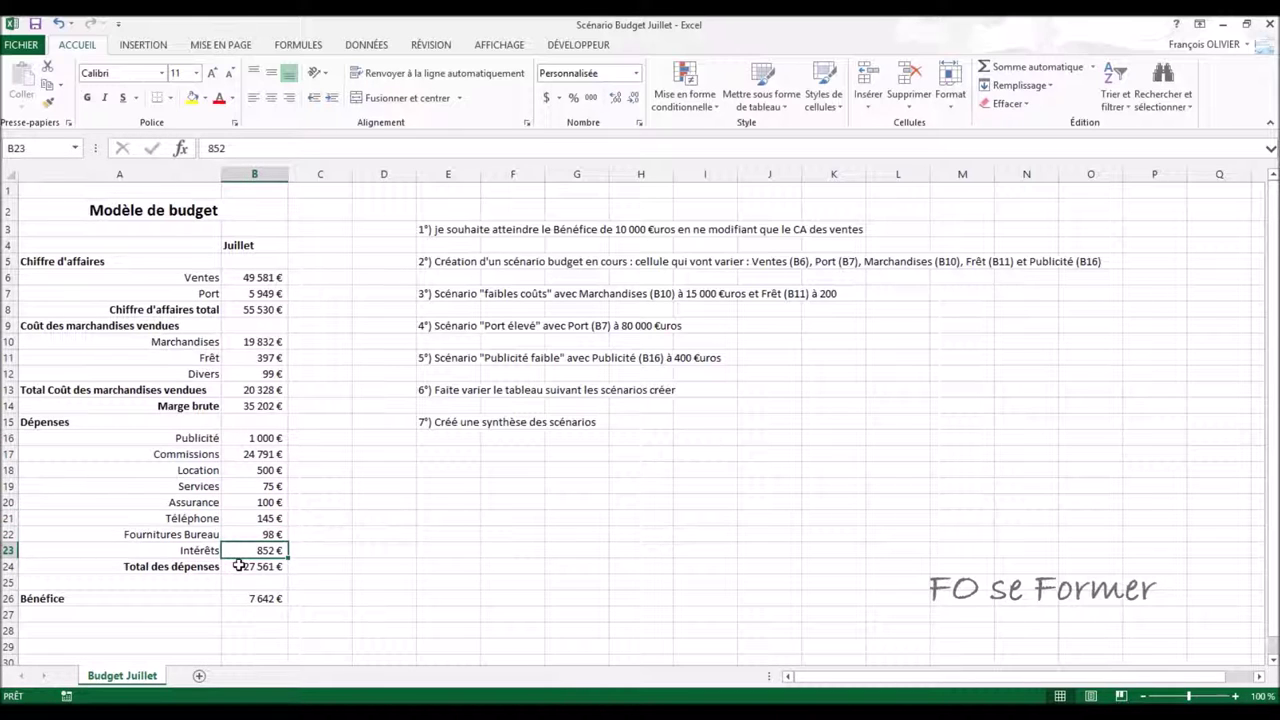
pyautogui.click(238, 565)
pyautogui.hotkey('alt', '=')
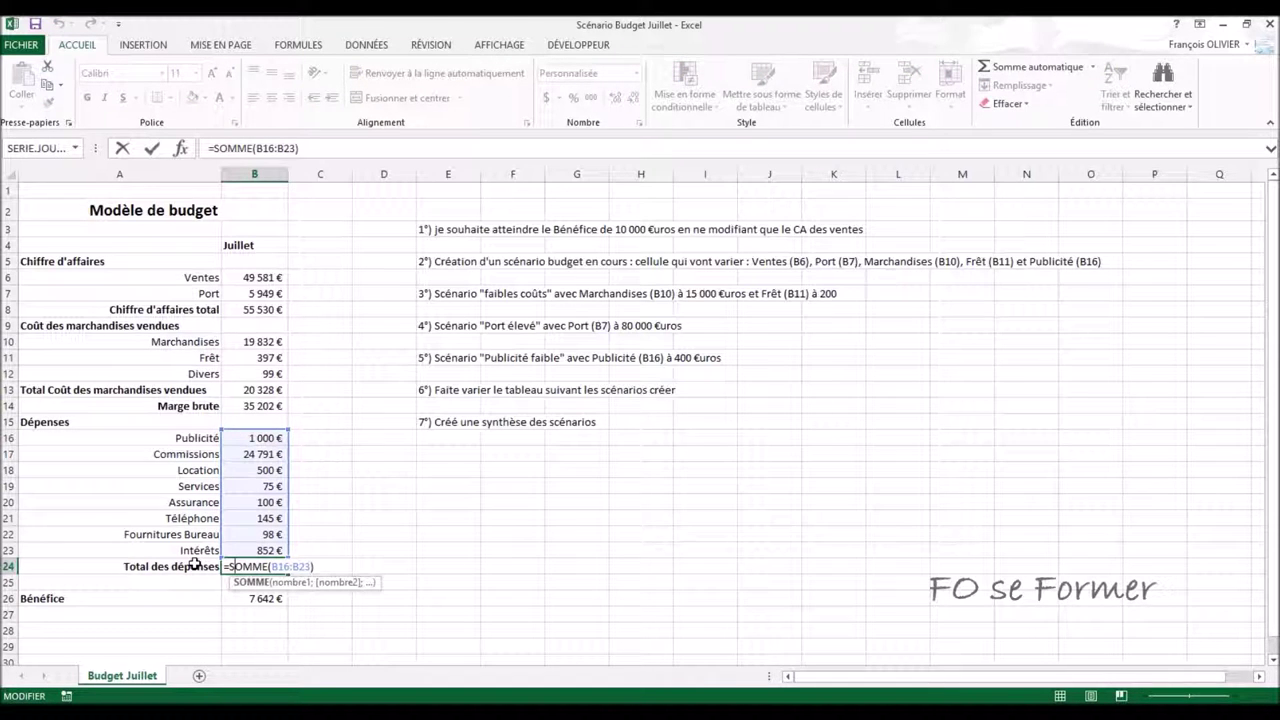
pyautogui.press('Return')
# Enter the profit formula =B14-B24 in B26
pyautogui.click(262, 599)
pyautogui.write('=B14-B24')
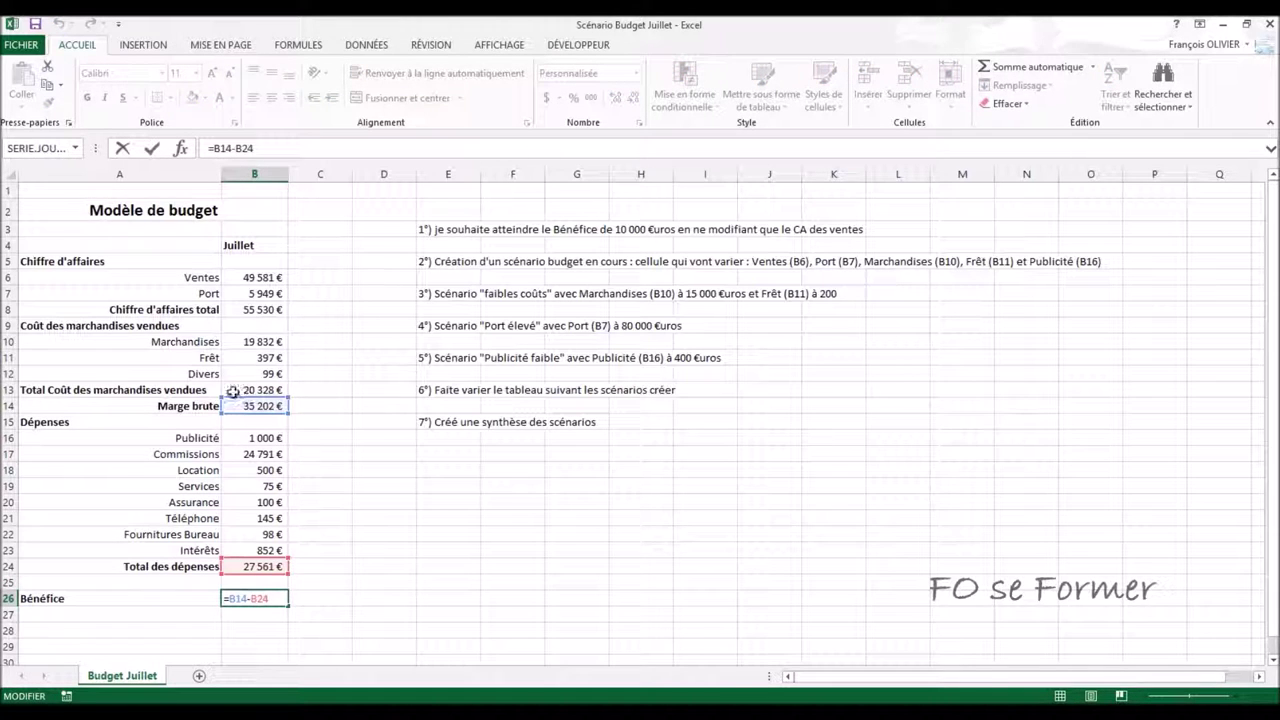
pyautogui.press('Return')
# Select the Bénéfice cell B26 and bring up the DONNÉES tools
pyautogui.click(332, 513)
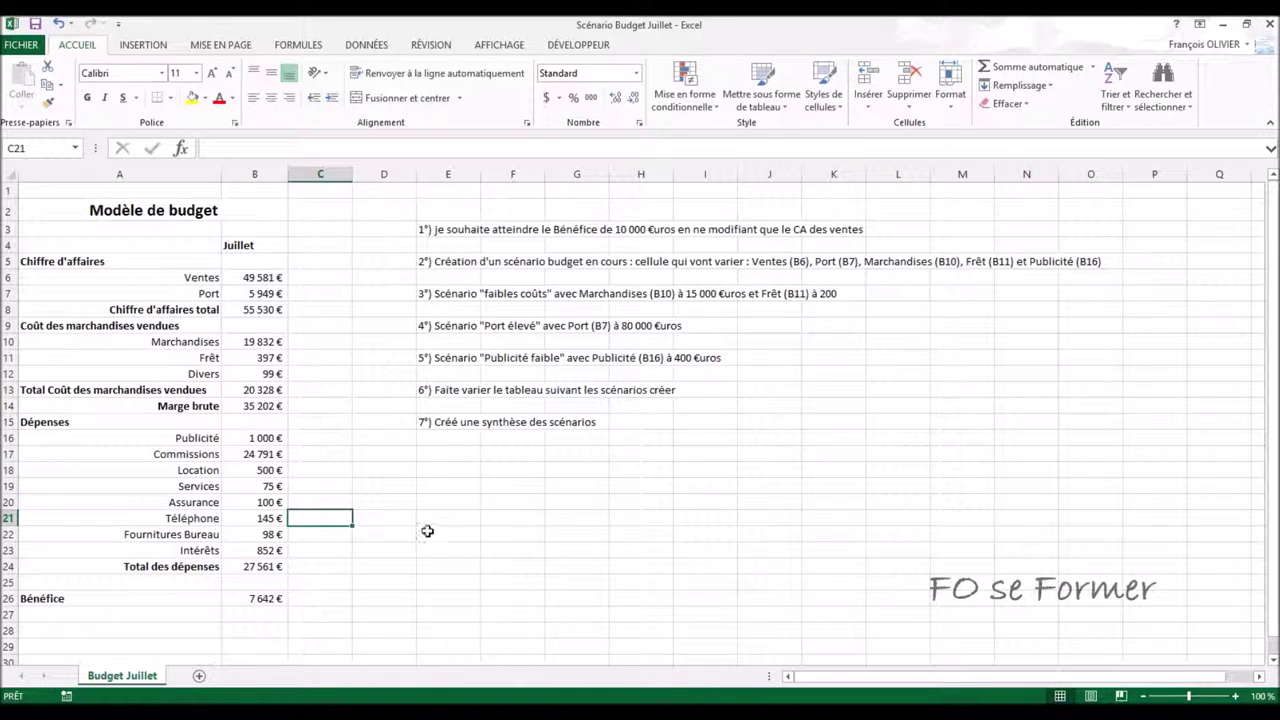
pyautogui.click(243, 600)
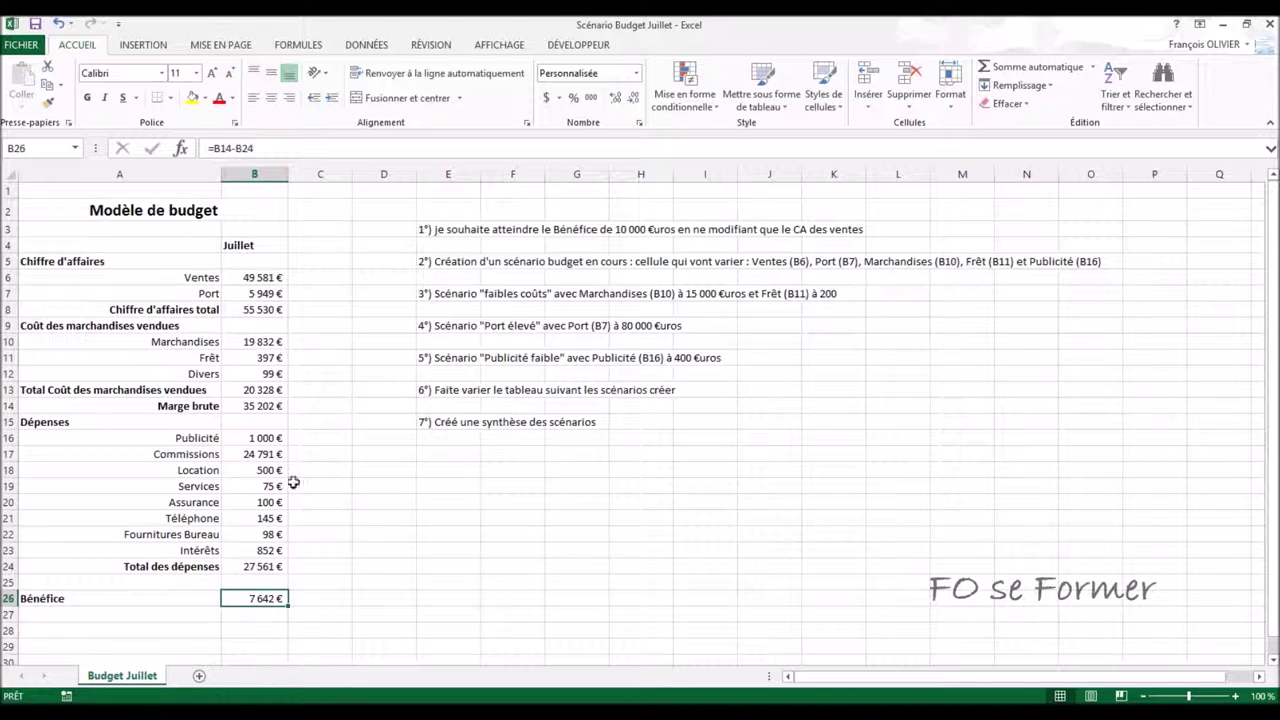
pyautogui.click(366, 45)
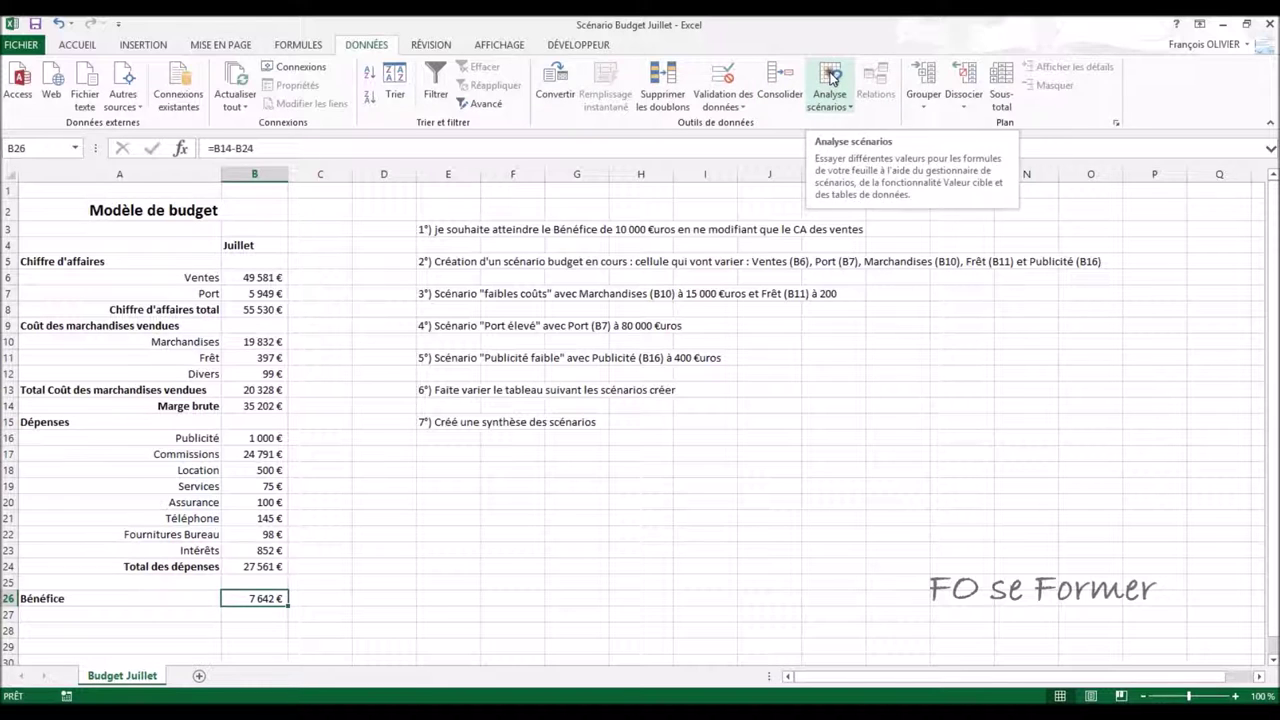
# Goal Seek B26 to 10000 by changing Ventes (B6), then cancel to keep the original values
pyautogui.click(830, 80)
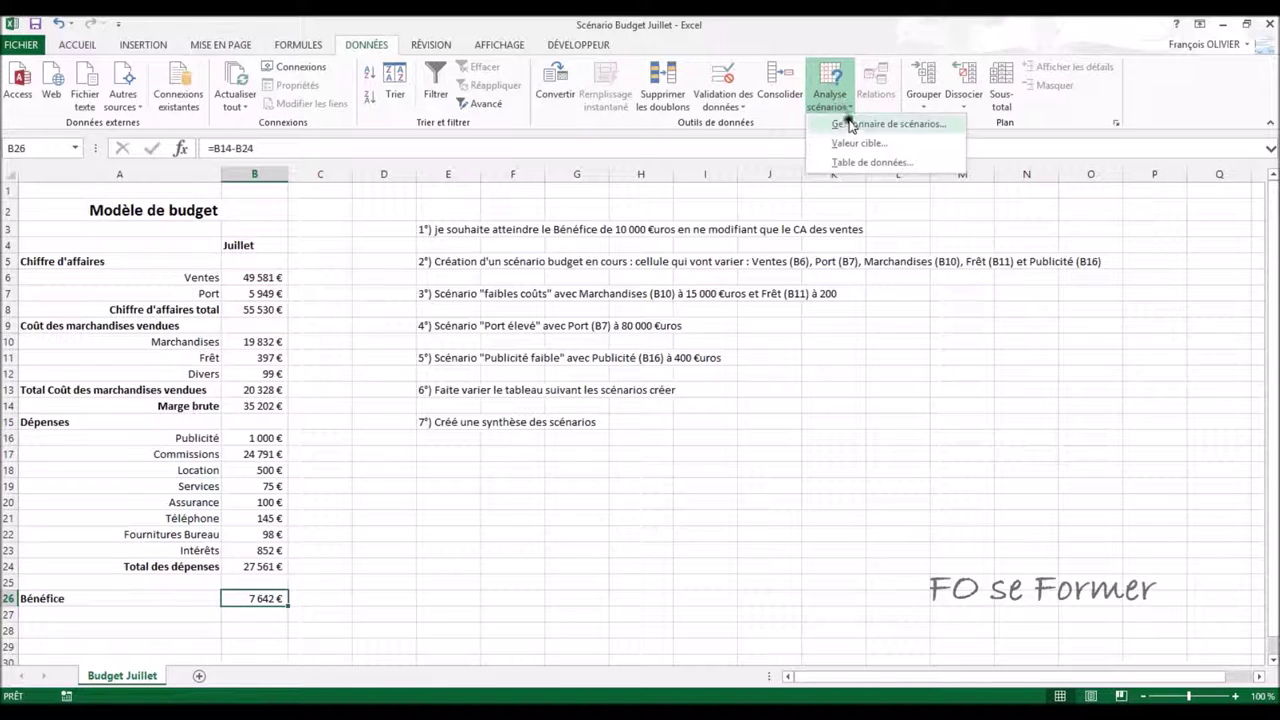
pyautogui.click(853, 145)
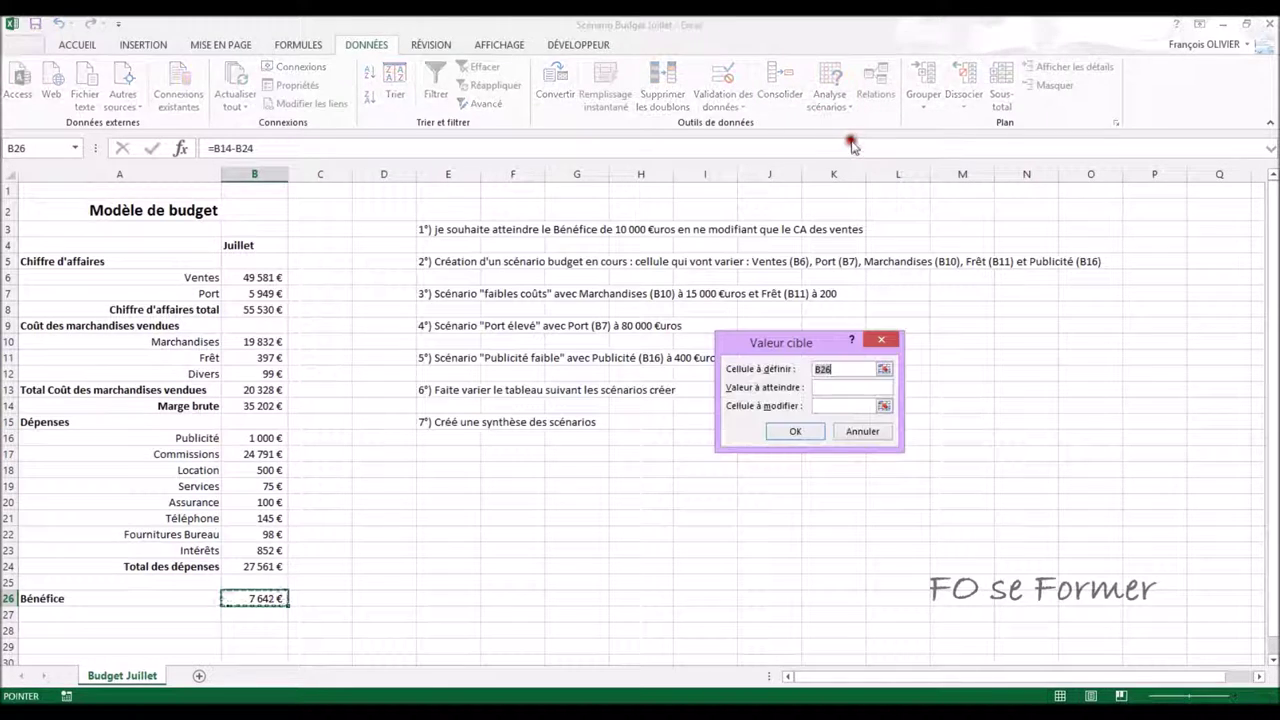
pyautogui.moveTo(788, 347); pyautogui.dragTo(429, 358)
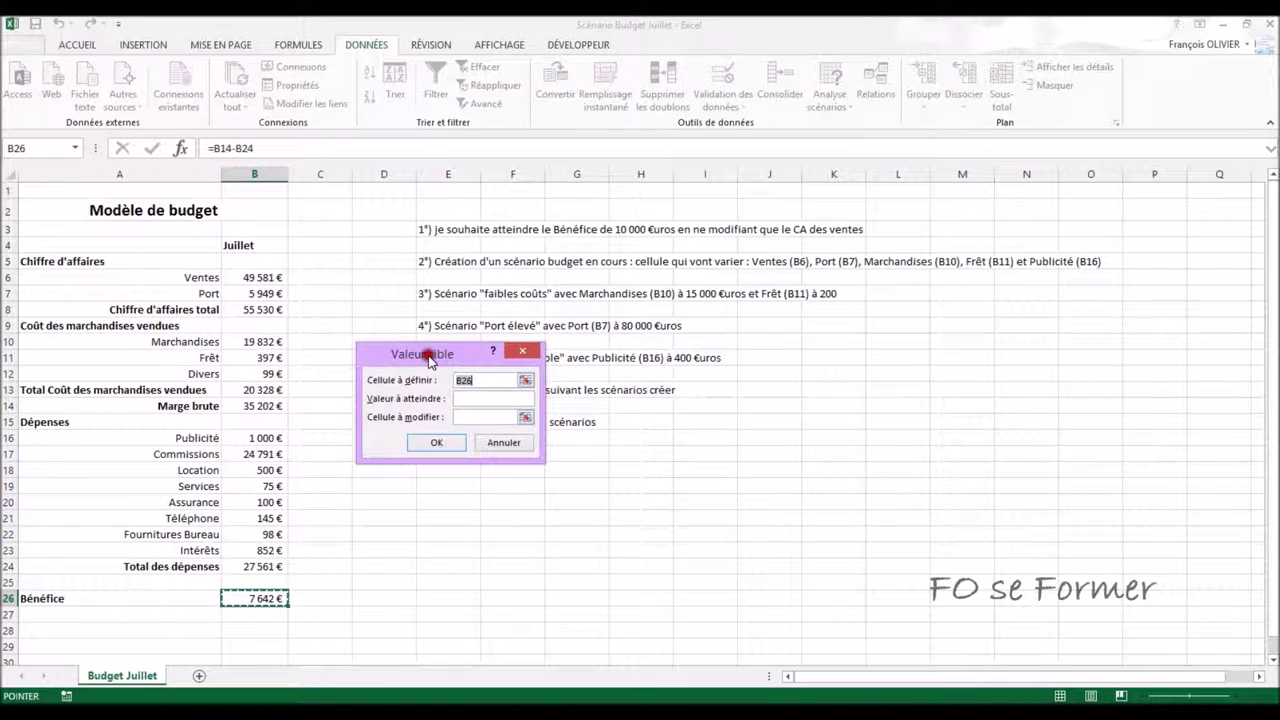
pyautogui.click(480, 381)
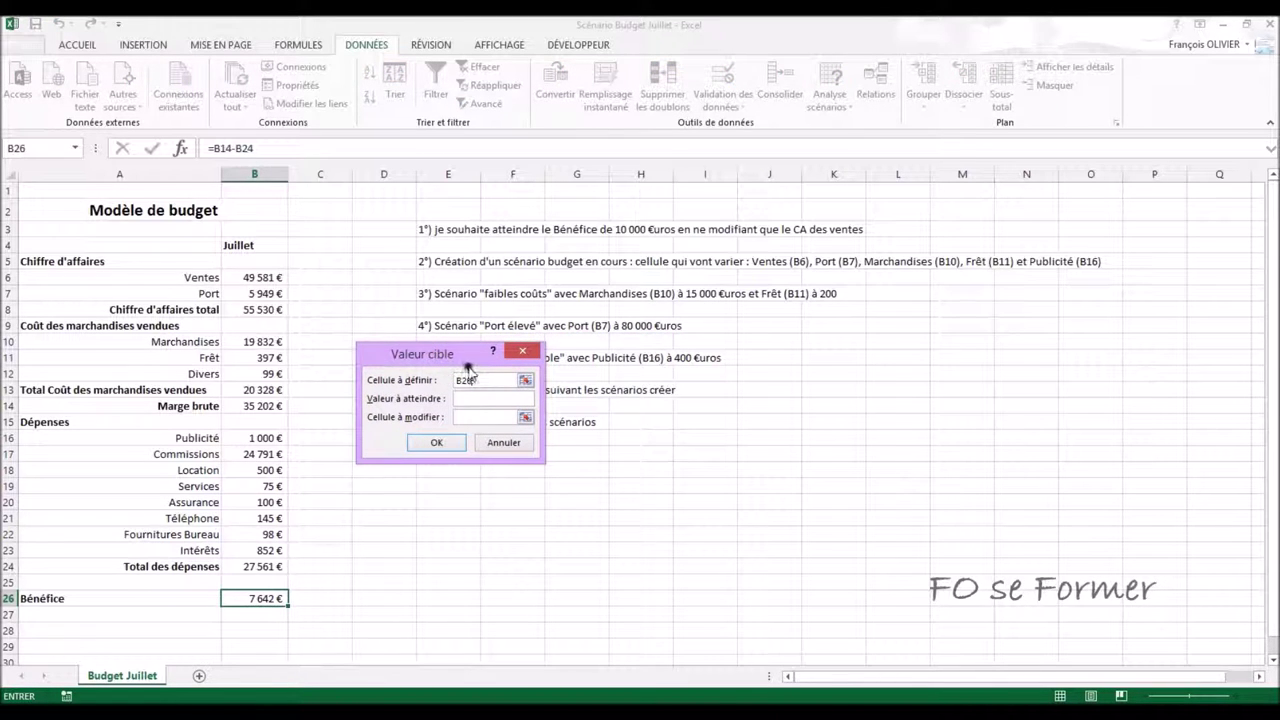
pyautogui.click(458, 398)
pyautogui.write('10000')
pyautogui.click(479, 415)
pyautogui.click(260, 278)
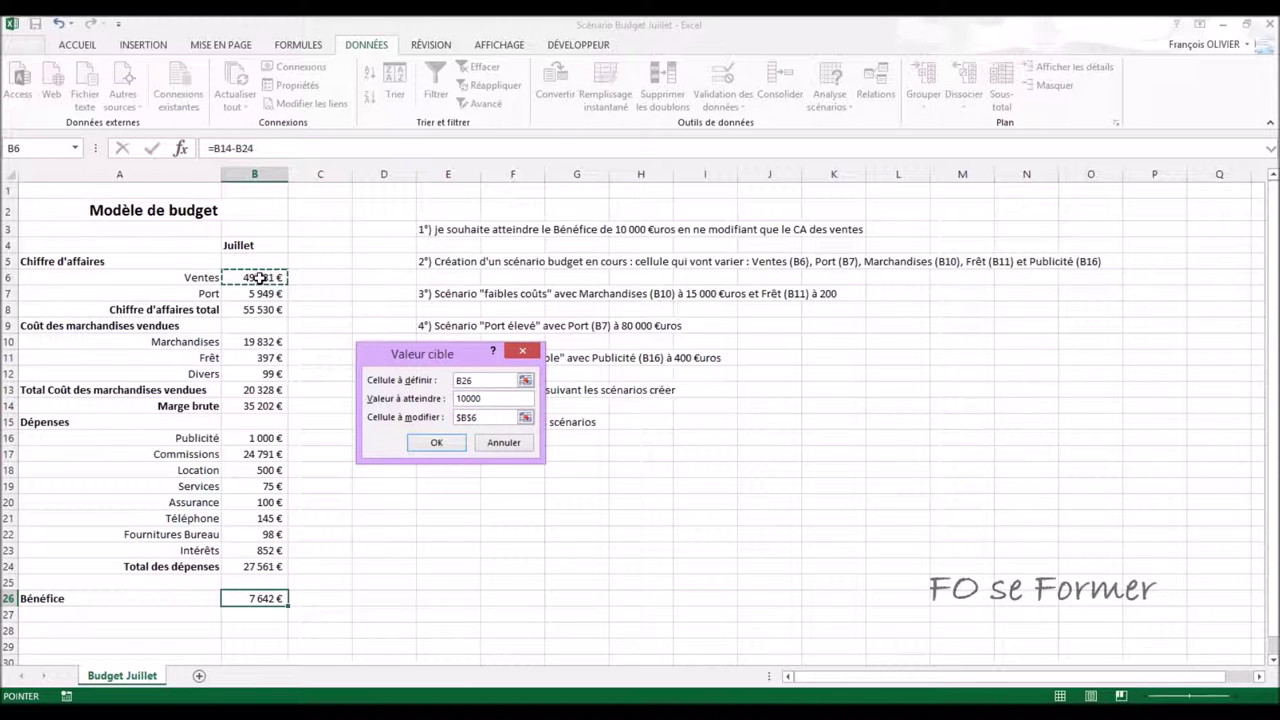
pyautogui.click(437, 445)
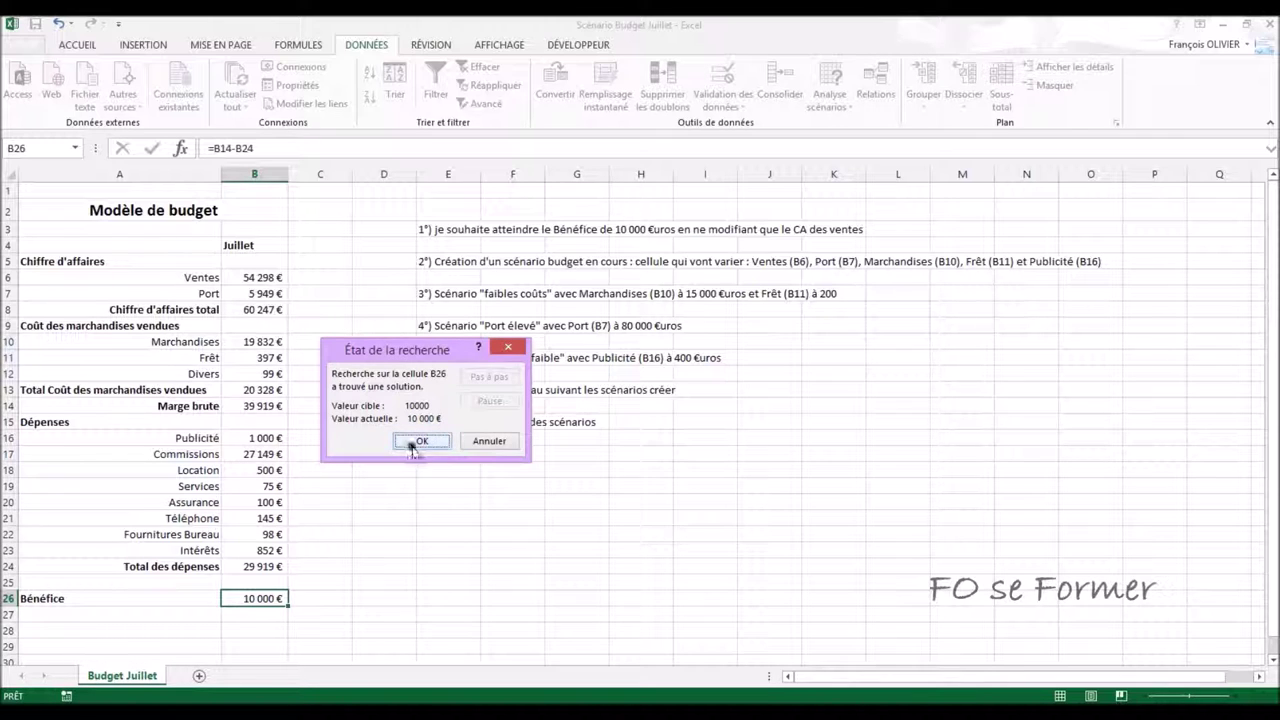
pyautogui.click(492, 447)
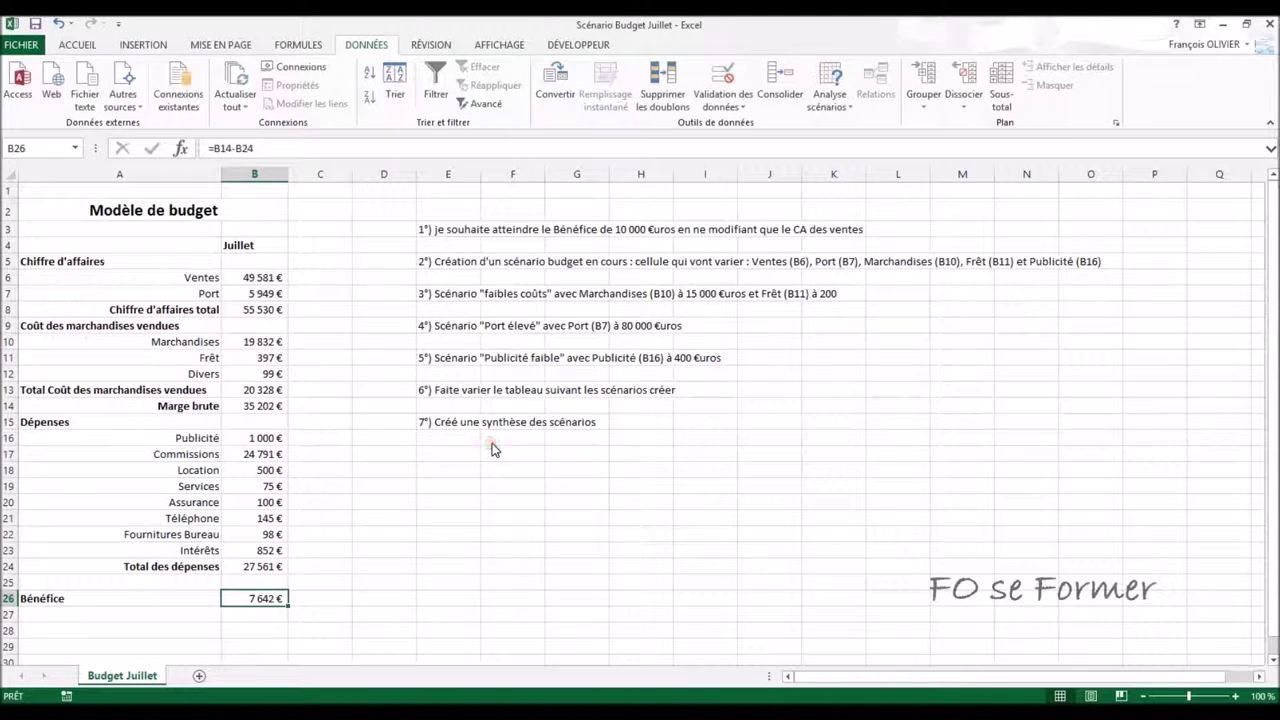
pyautogui.click(340, 391)
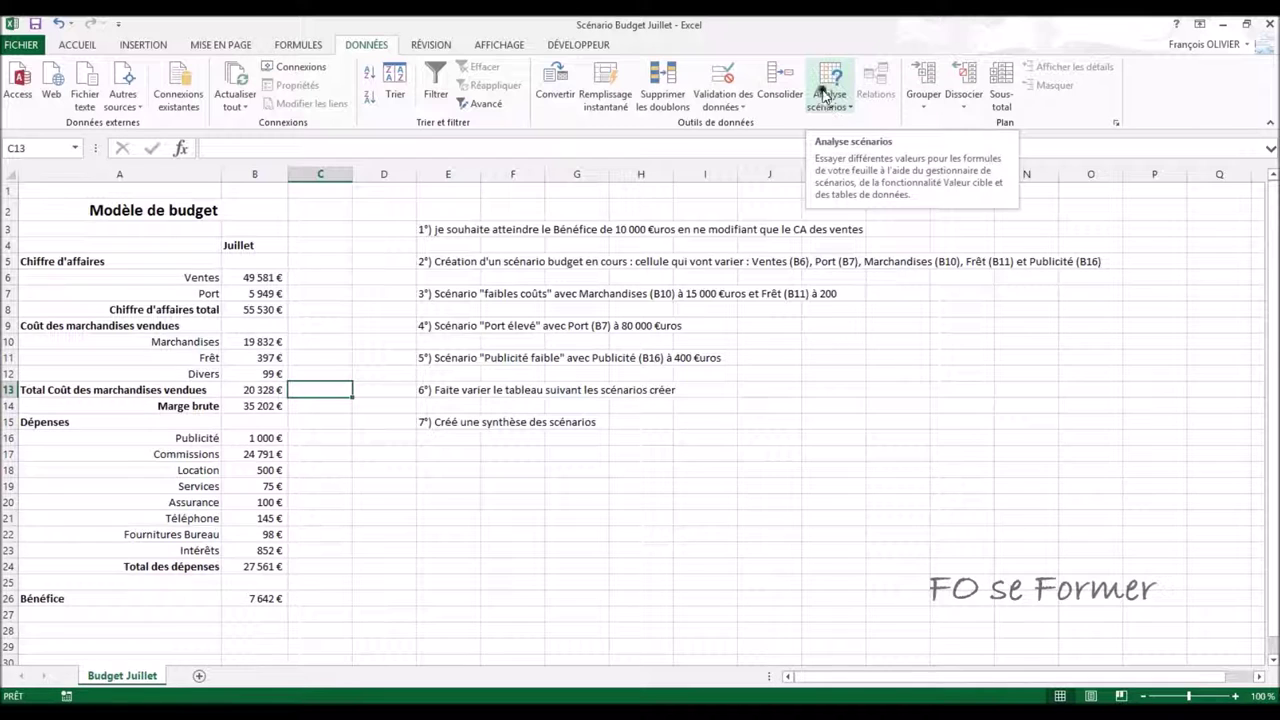
# Open the Gestionnaire de scénarios from Analyse scénarios and move it aside
pyautogui.click(829, 92)
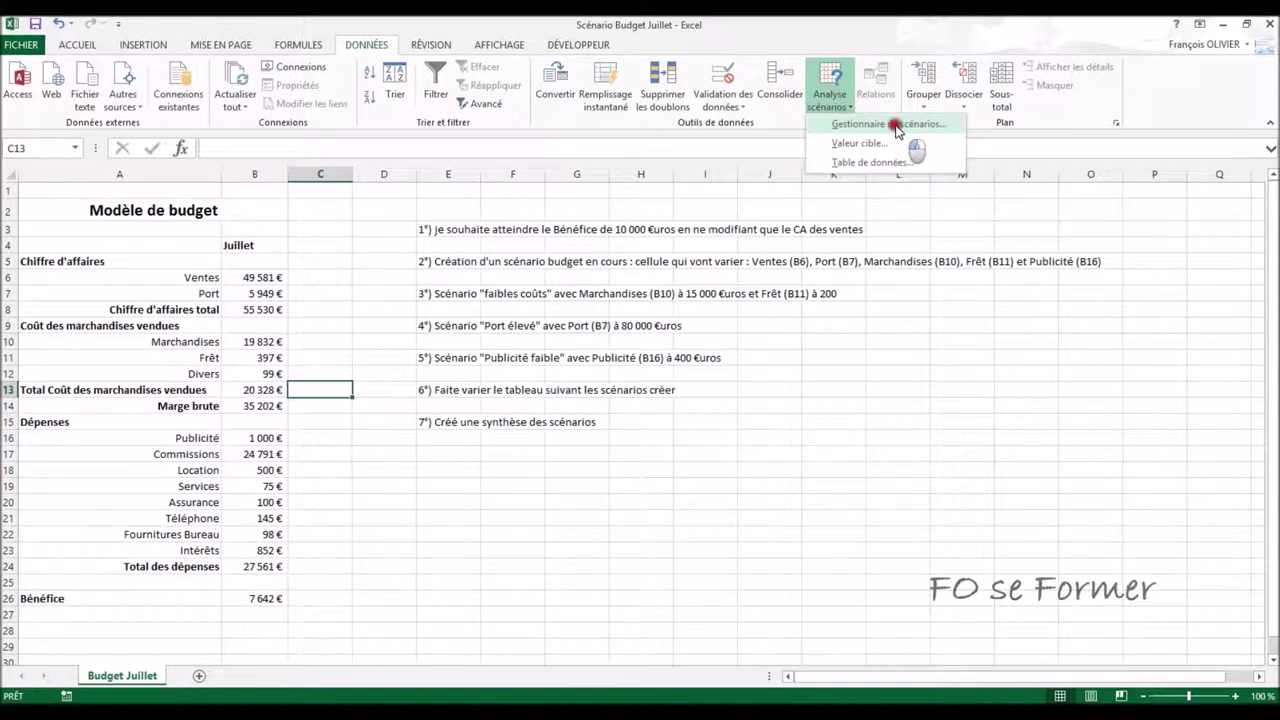
pyautogui.click(894, 125)
pyautogui.moveTo(493, 267); pyautogui.dragTo(690, 294)
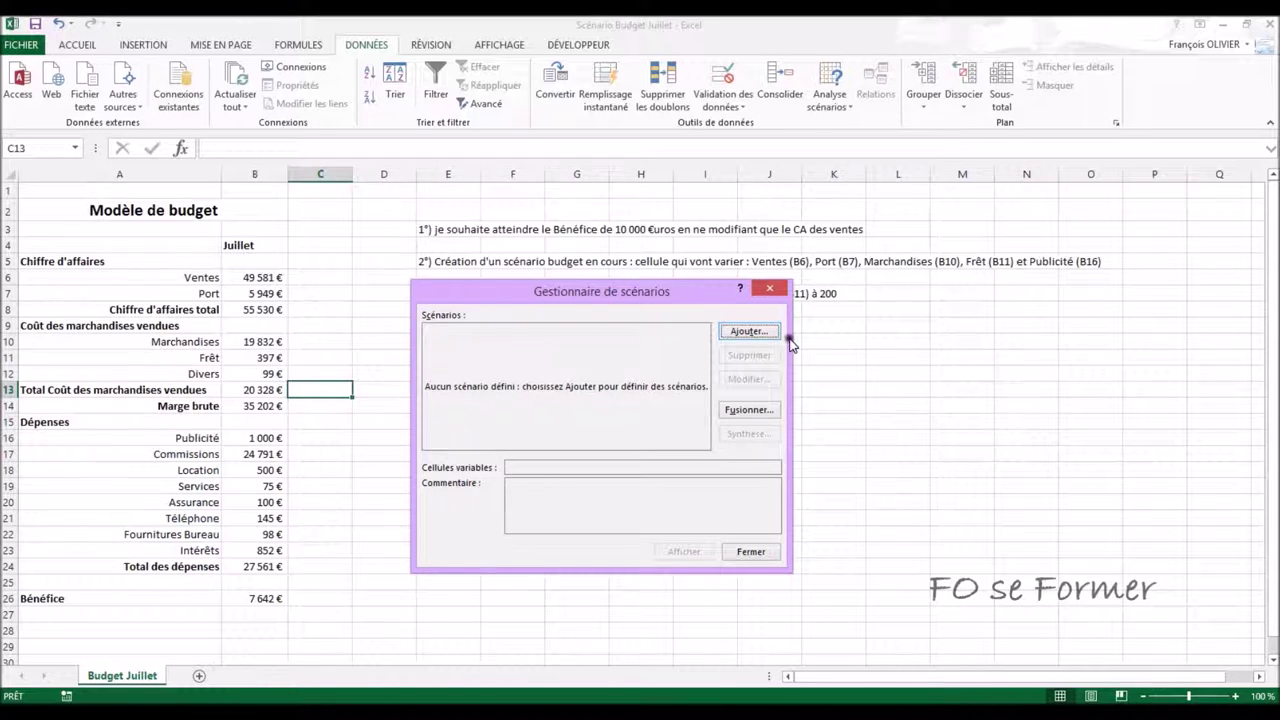
# Add a 'Budget en cours' scenario with variable cells B6:B7, B10:B11 and B16
pyautogui.click(760, 333)
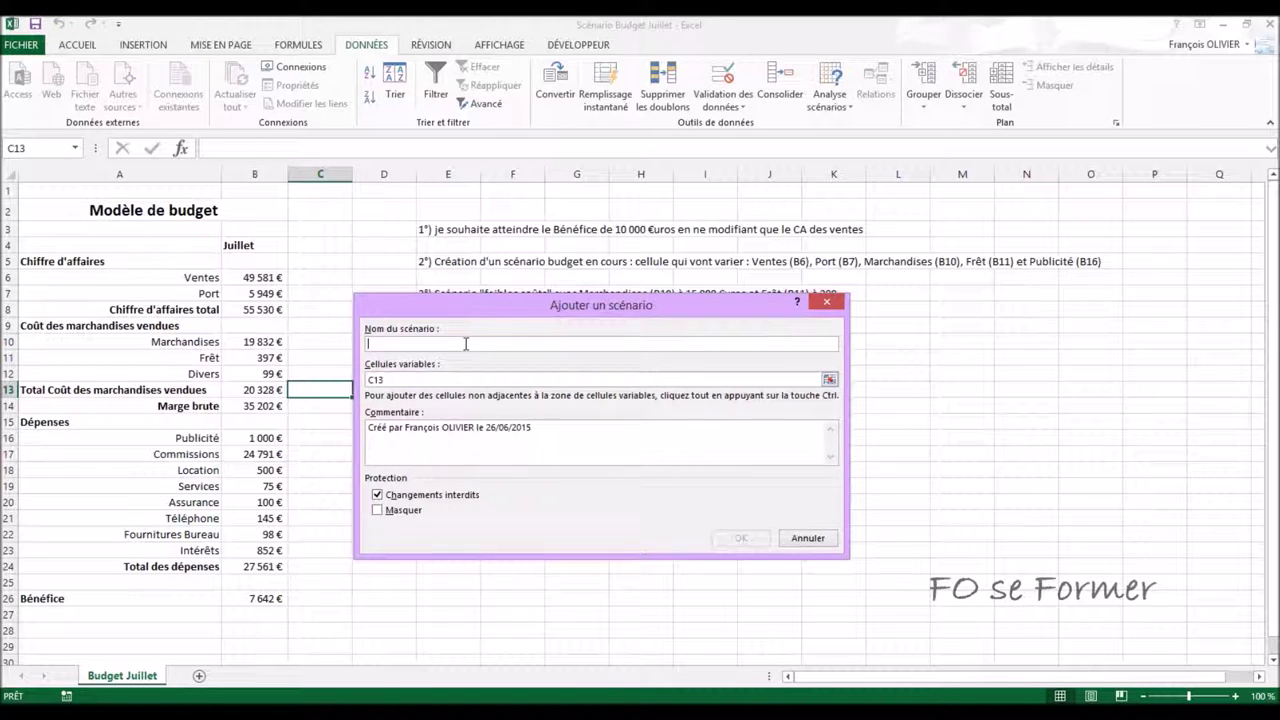
pyautogui.write('Bu')
pyautogui.write('dget en cours')
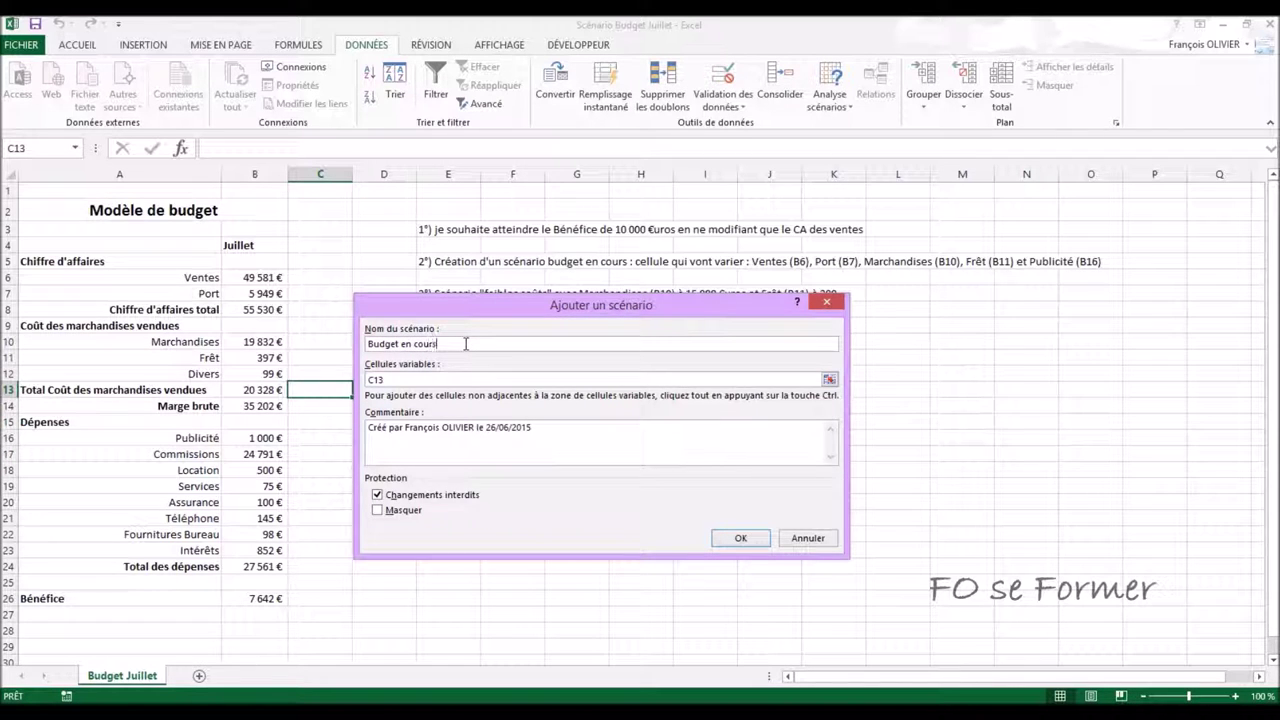
pyautogui.click(421, 379)
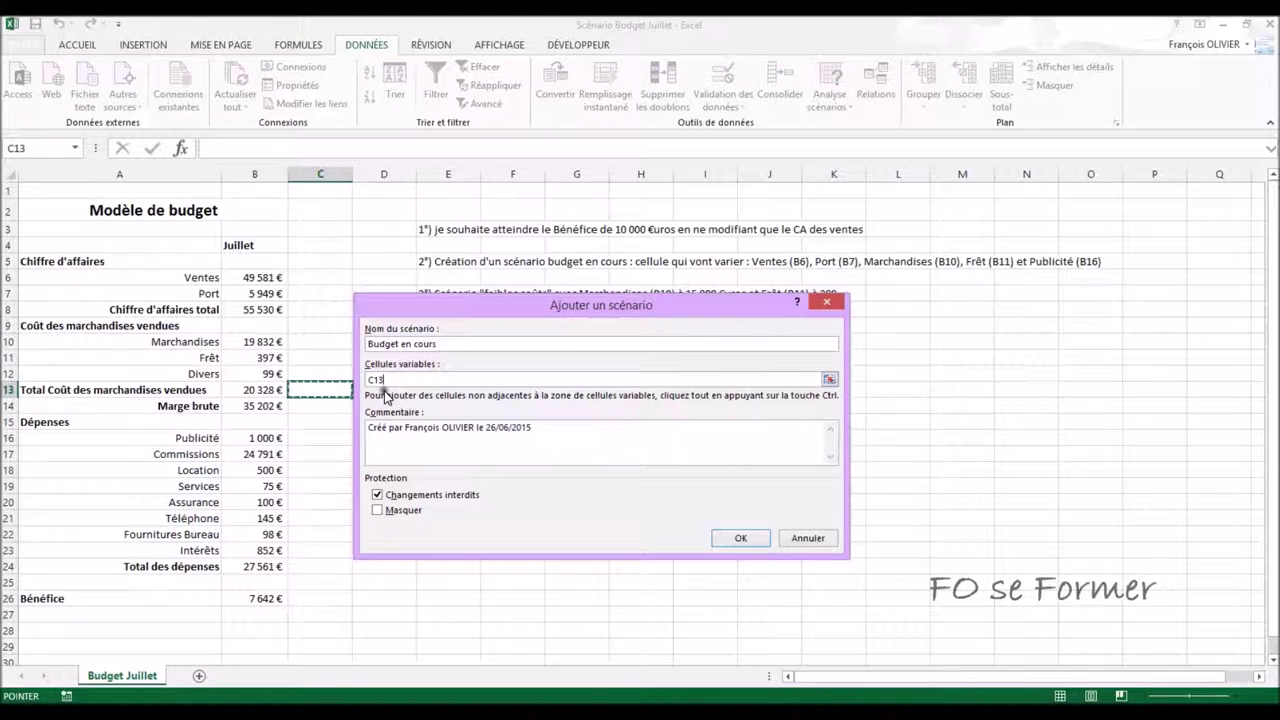
pyautogui.press('BackSpace')
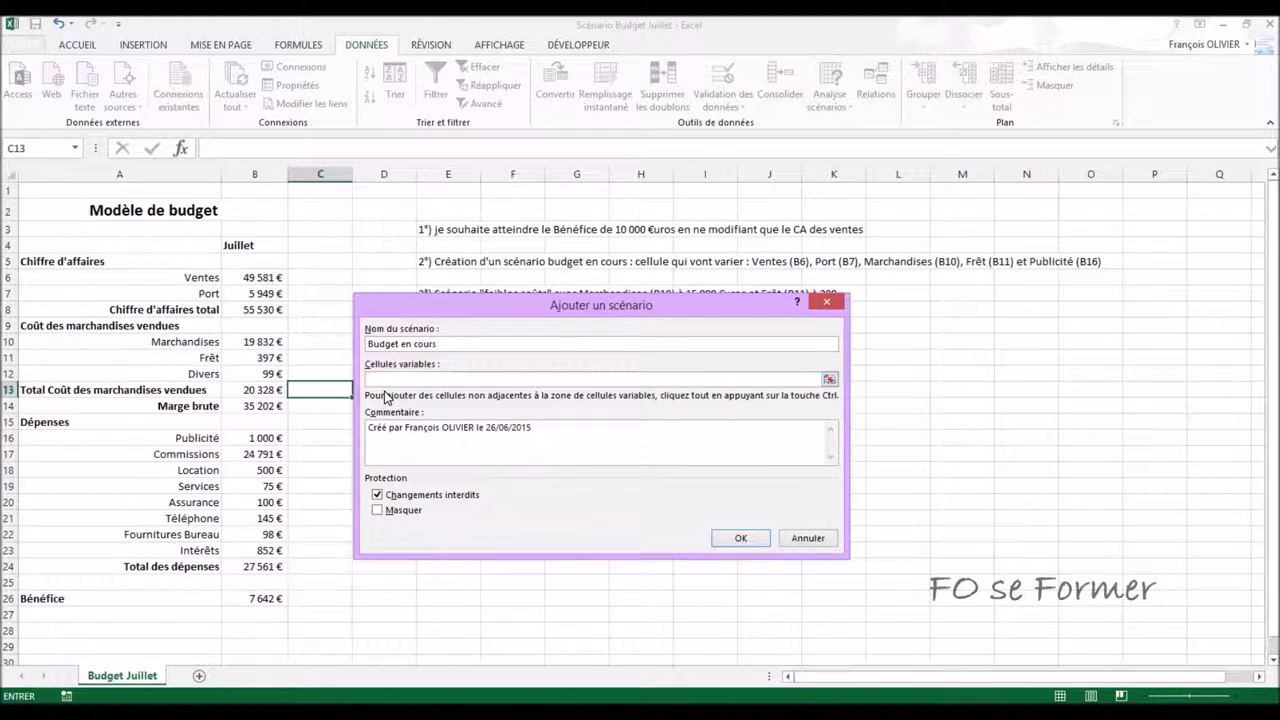
pyautogui.click(262, 277)
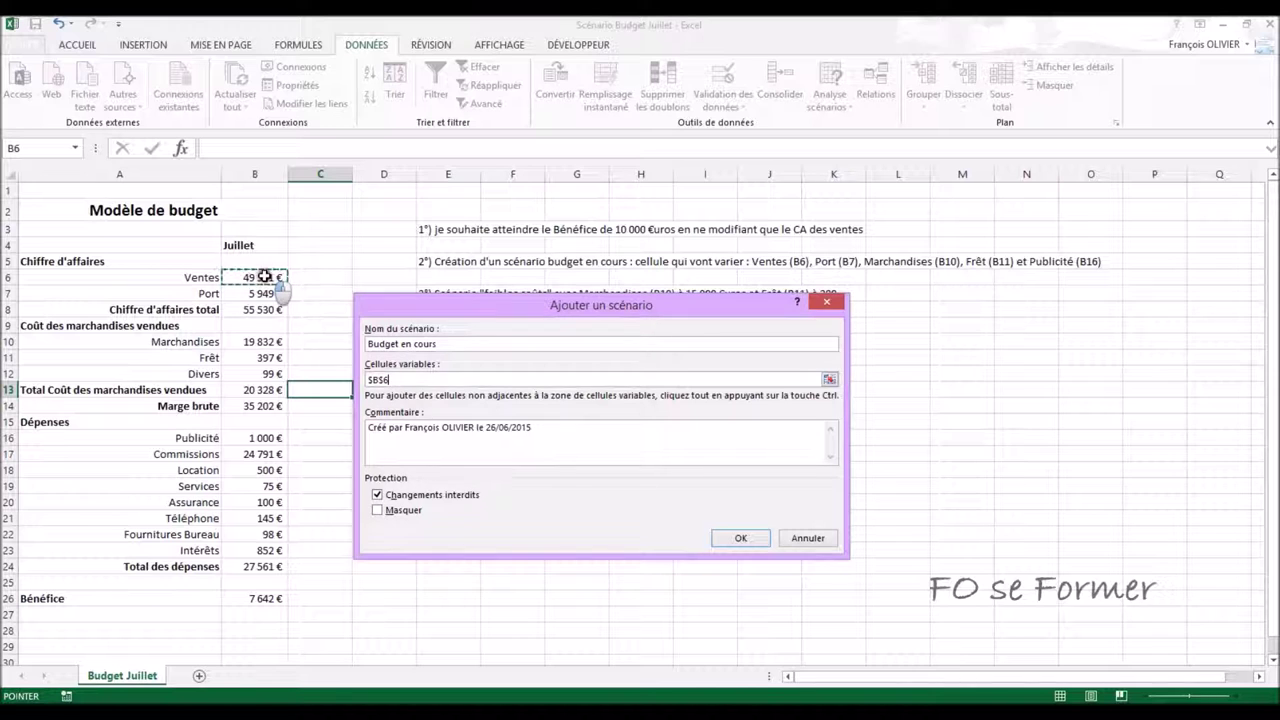
pyautogui.moveTo(262, 277); pyautogui.dragTo(268, 292)
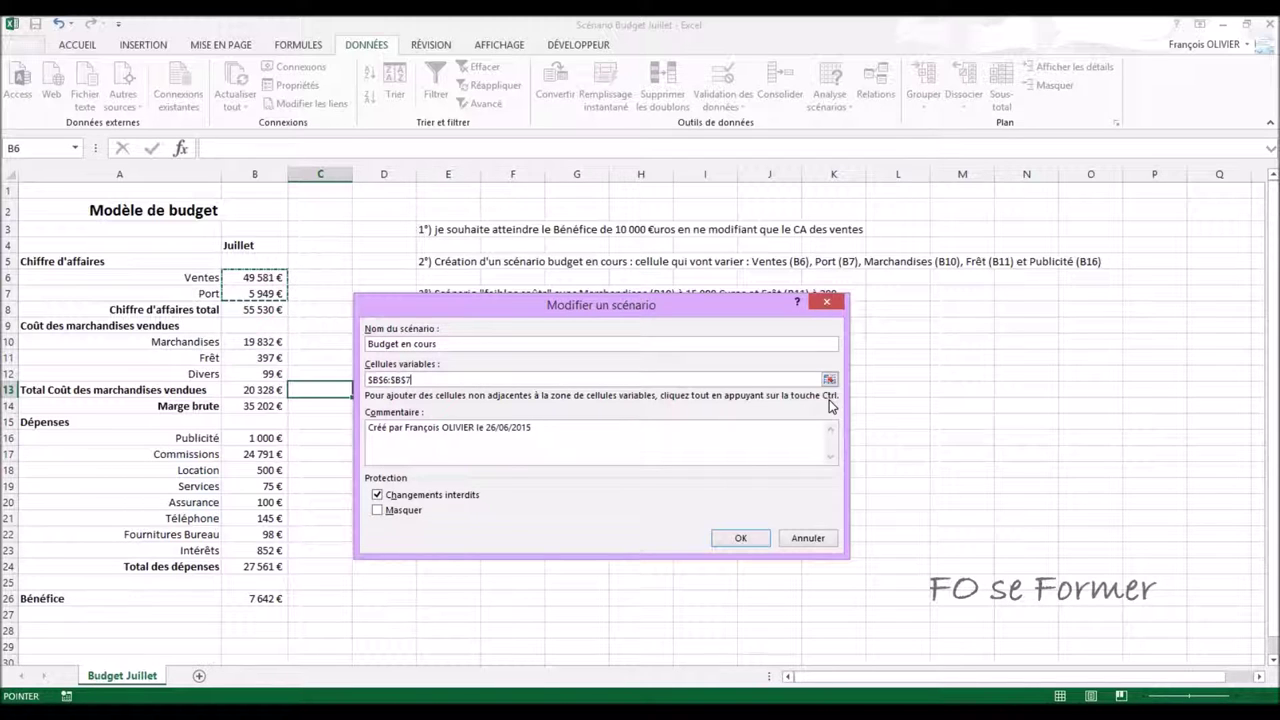
pyautogui.keyDown('ctrl'); pyautogui.click(266, 341); pyautogui.keyUp('ctrl')
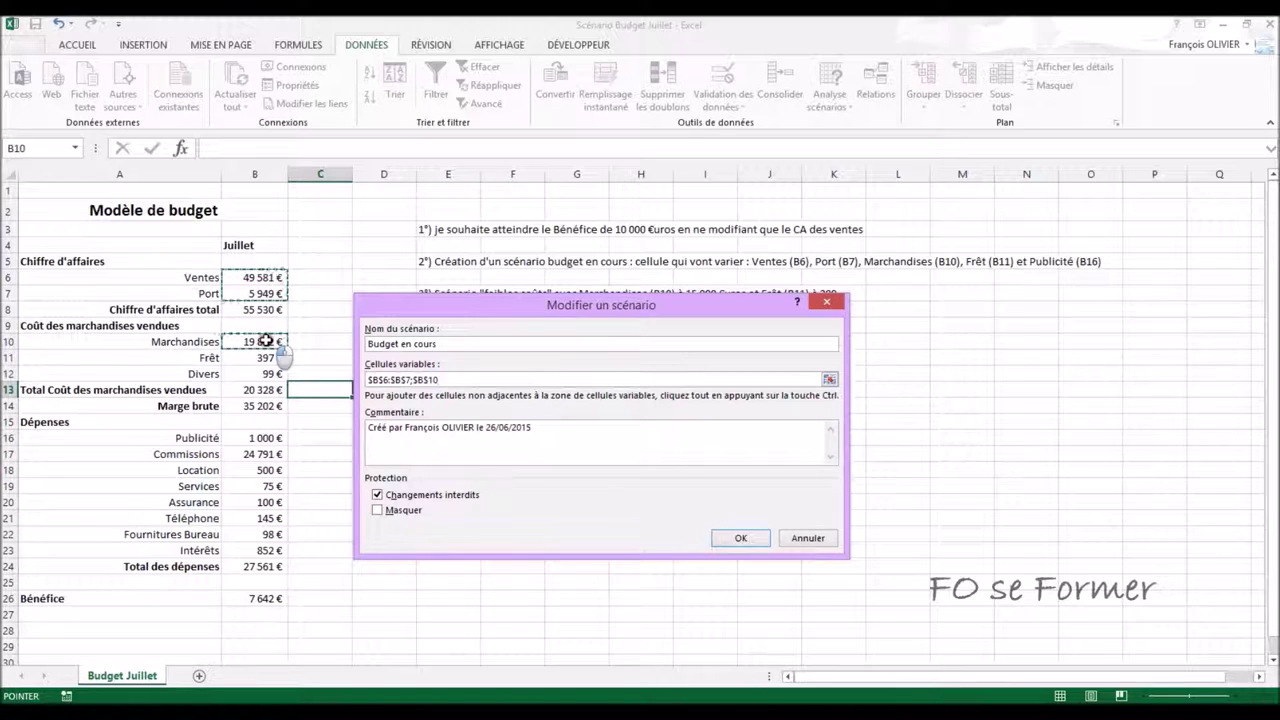
pyautogui.moveTo(266, 341); pyautogui.dragTo(266, 357)
pyautogui.keyDown('ctrl'); pyautogui.click(253, 438); pyautogui.keyUp('ctrl')
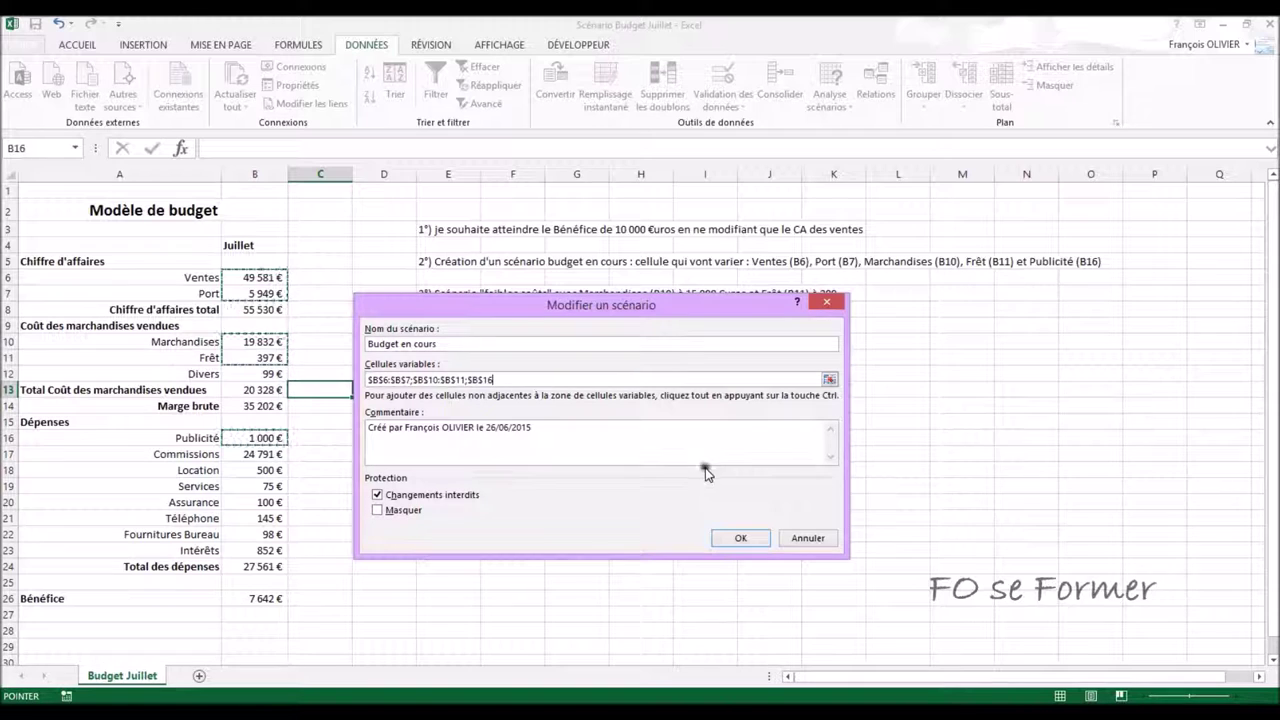
pyautogui.click(740, 540)
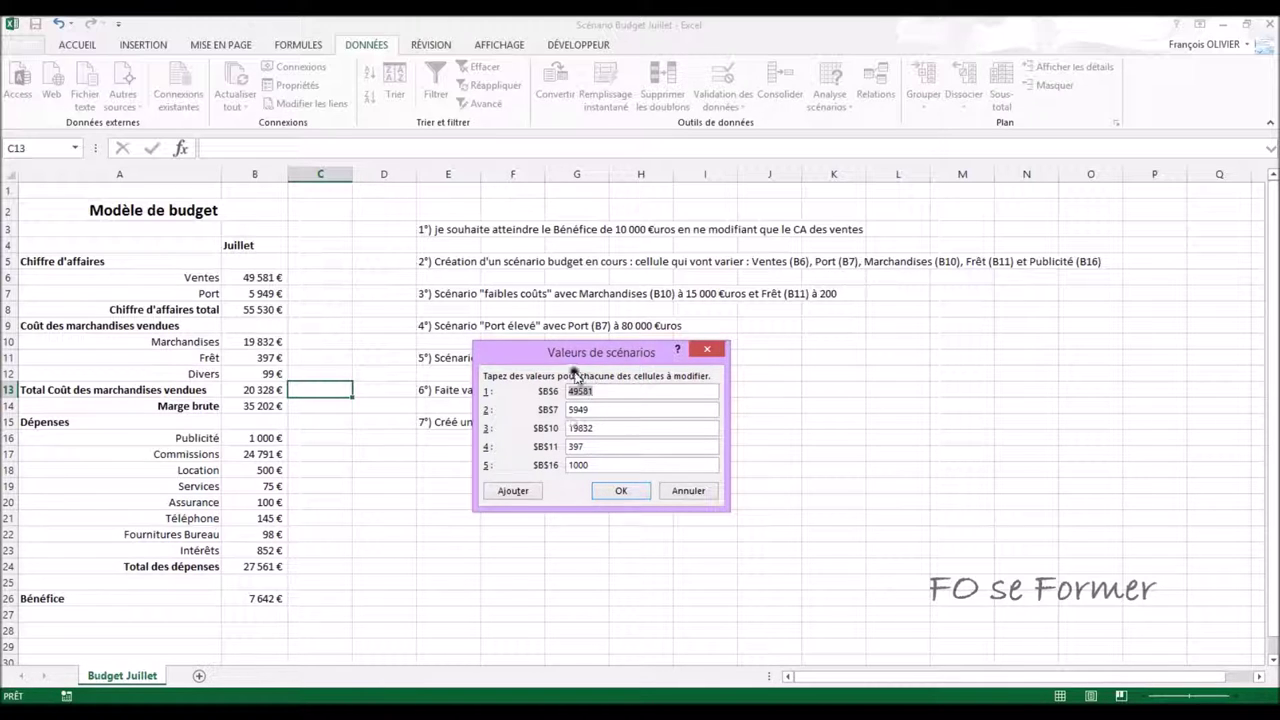
# Save Budget en cours with its current values and begin a second scenario
pyautogui.click(617, 492)
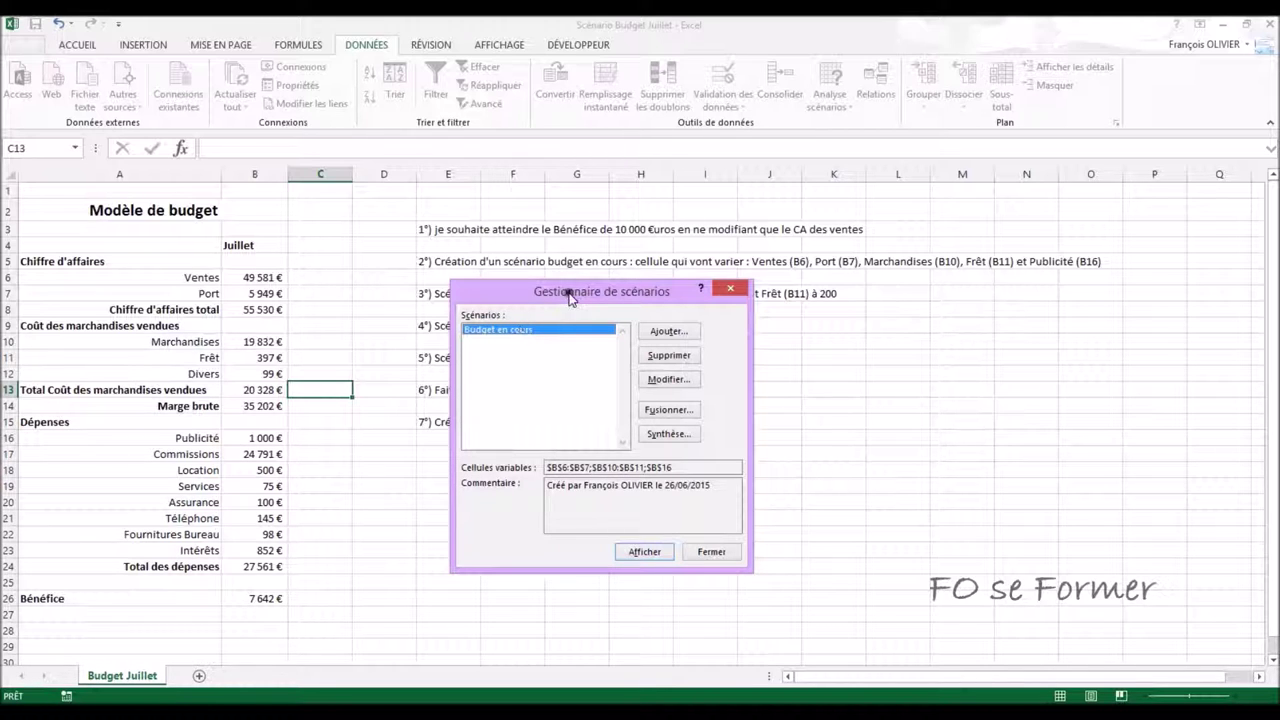
pyautogui.moveTo(566, 291); pyautogui.dragTo(574, 325)
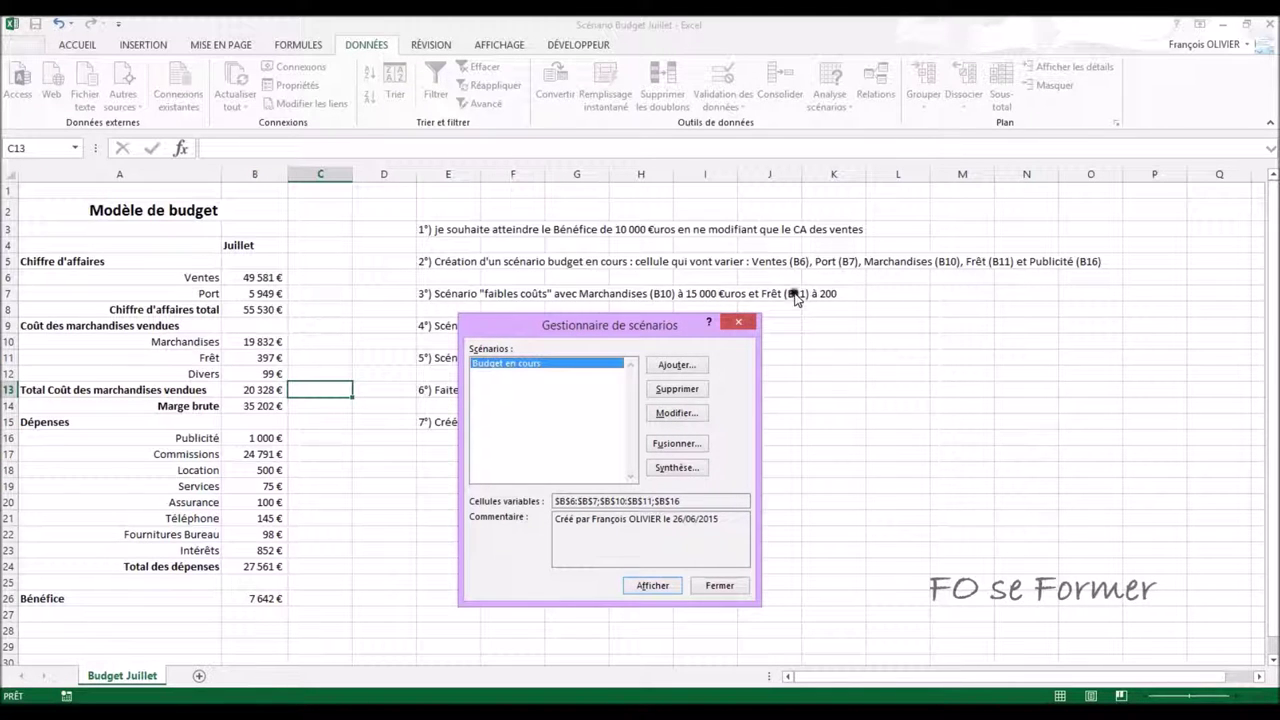
pyautogui.click(700, 365)
# Create the Faibles coûts scenario with Marchandises at 15000 and Frêt at 200
pyautogui.click(675, 366)
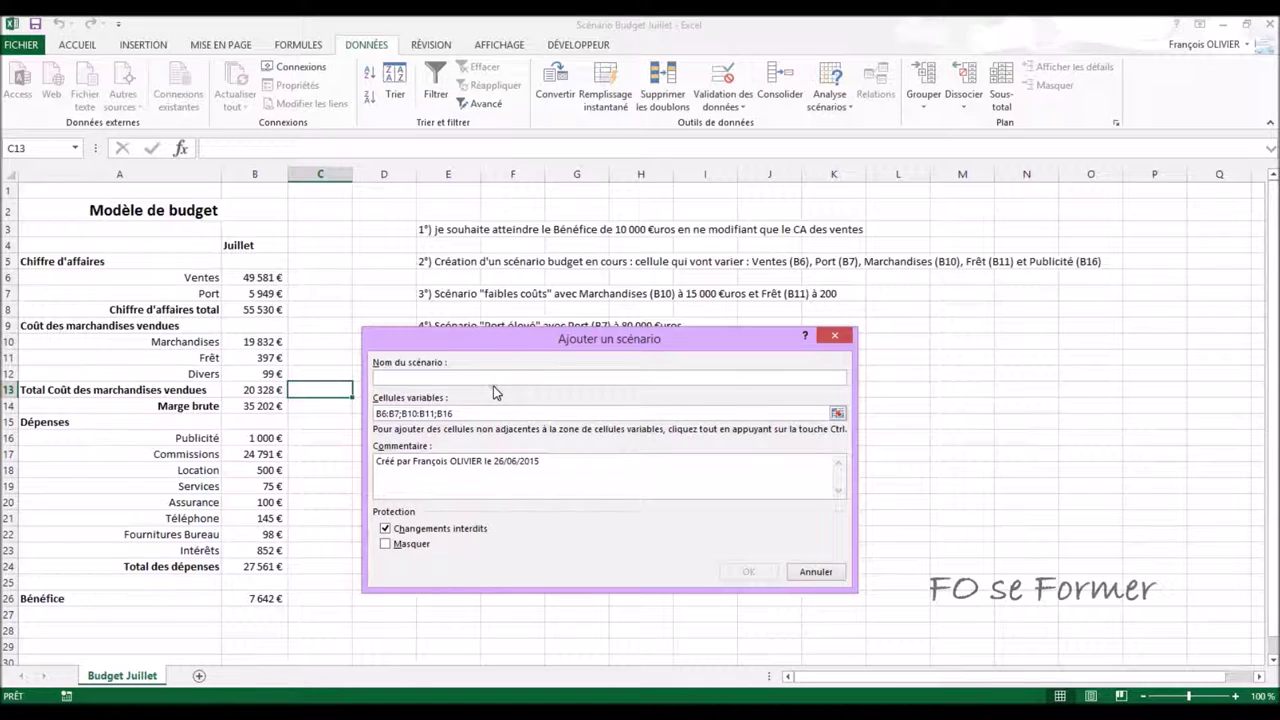
pyautogui.write('Faibles coûts')
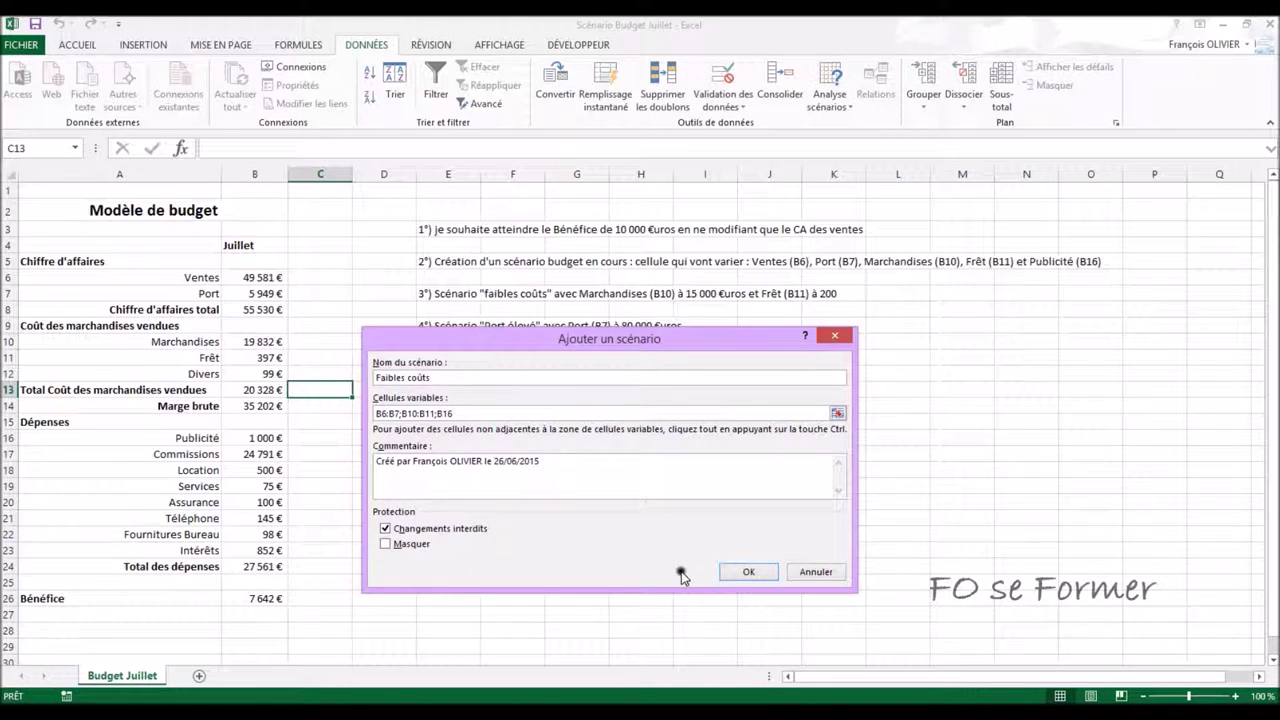
pyautogui.click(745, 573)
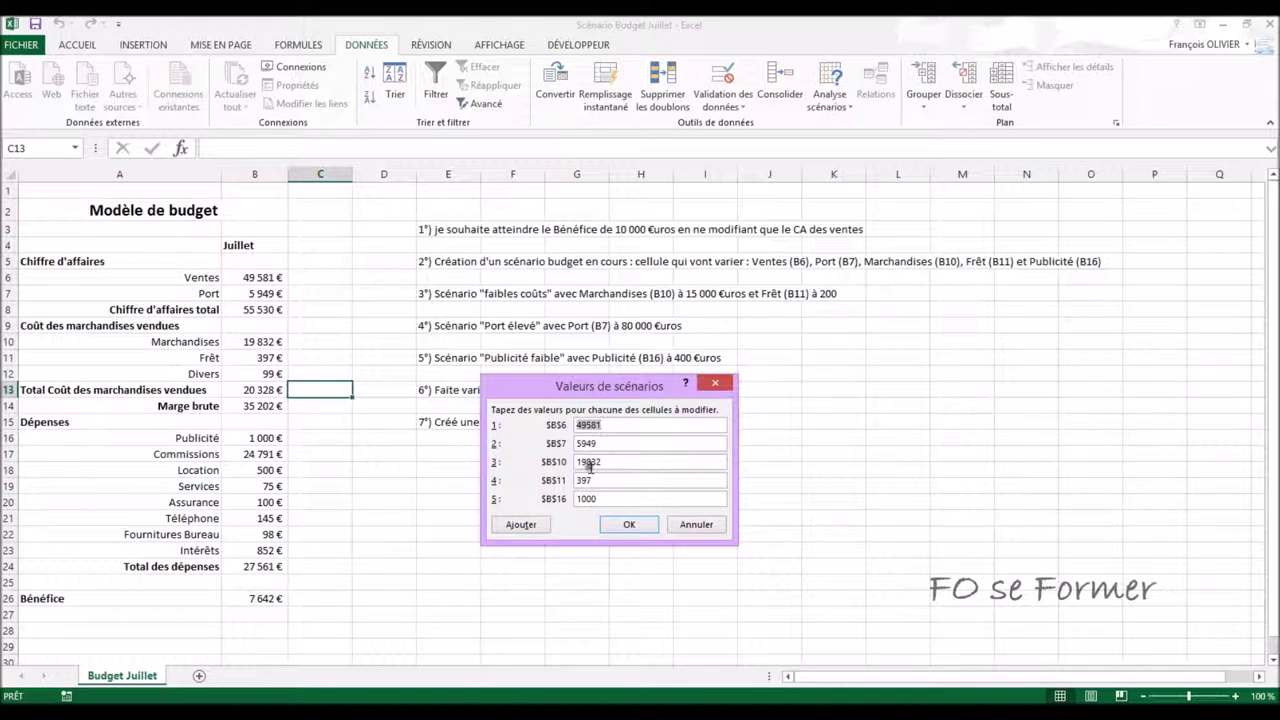
pyautogui.moveTo(612, 463); pyautogui.dragTo(549, 461)
pyautogui.write('15000')
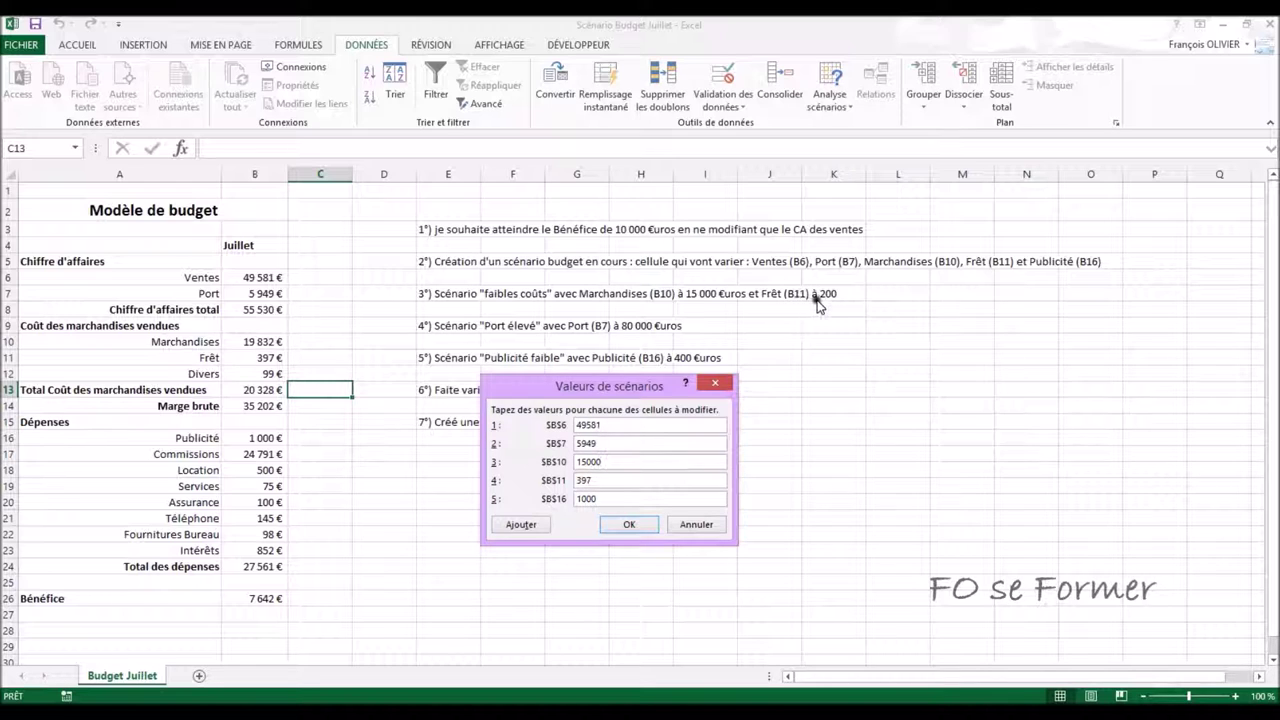
pyautogui.moveTo(594, 480); pyautogui.dragTo(557, 484)
pyautogui.write('200')
pyautogui.click(629, 526)
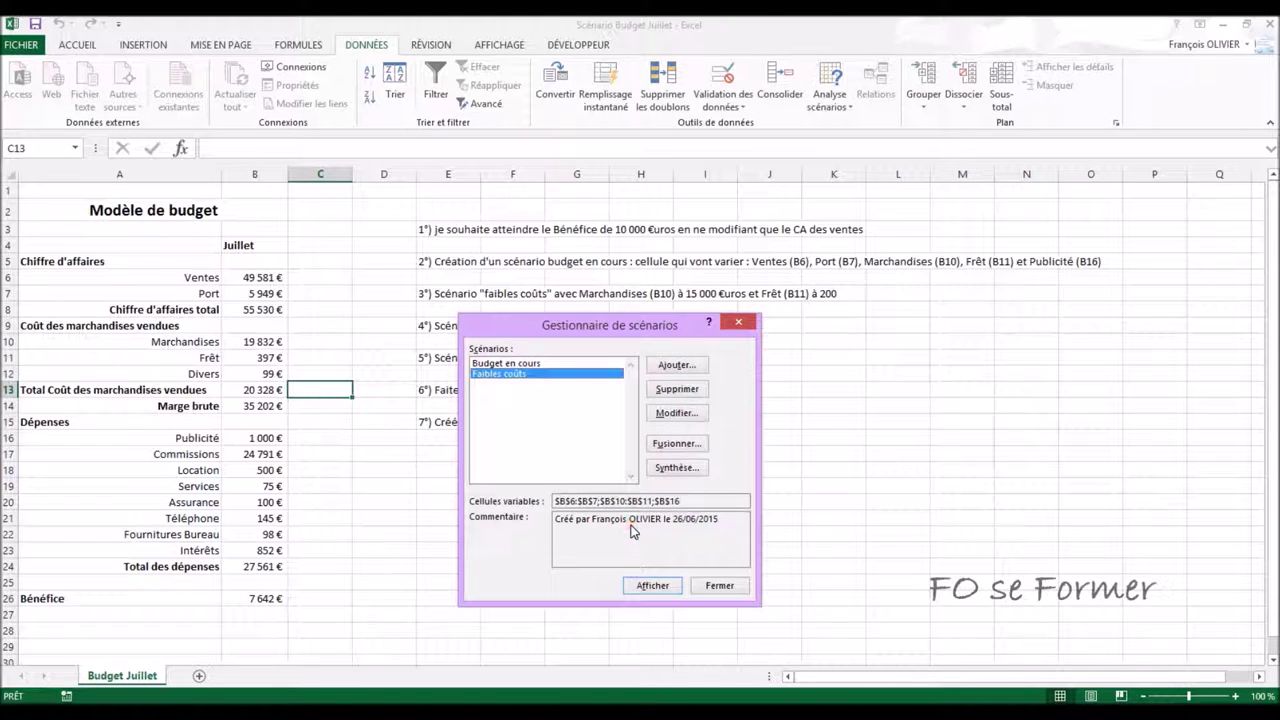
pyautogui.moveTo(507, 317); pyautogui.dragTo(502, 342)
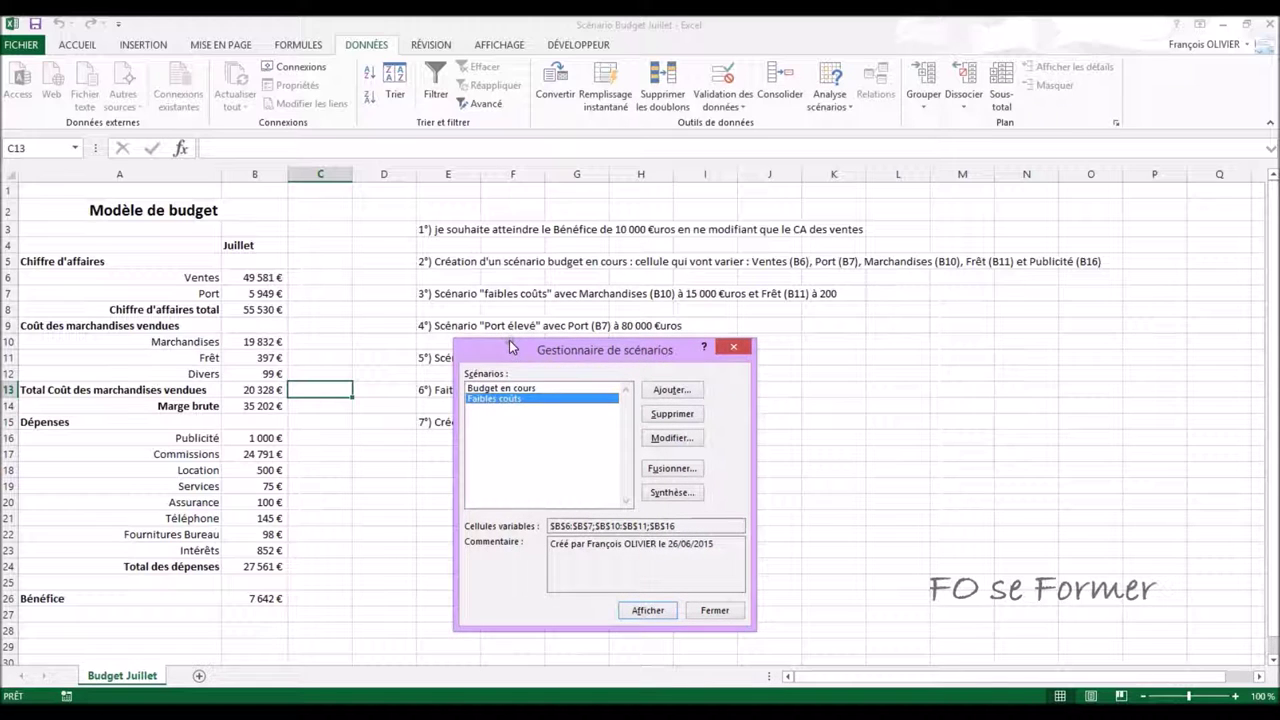
# Add the Port élevé scenario with Port (B7) set to 80000
pyautogui.click(664, 395)
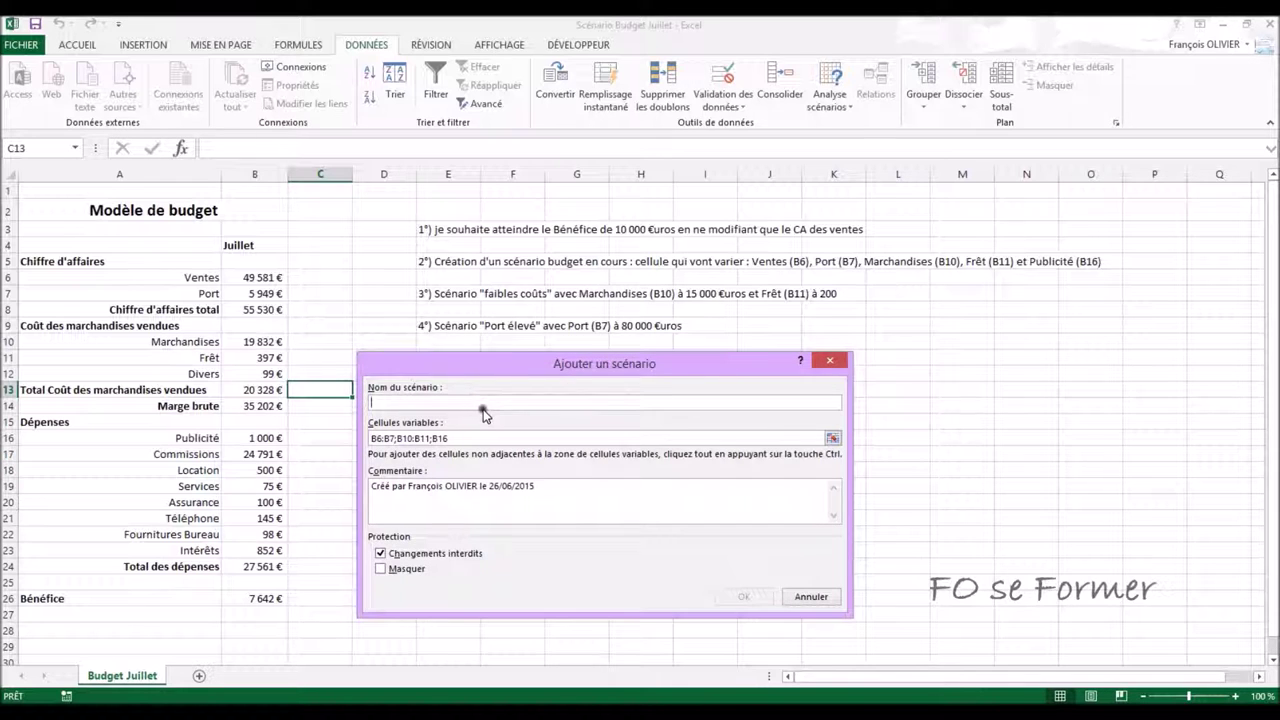
pyautogui.write('Port ')
pyautogui.write('élevé')
pyautogui.click(746, 597)
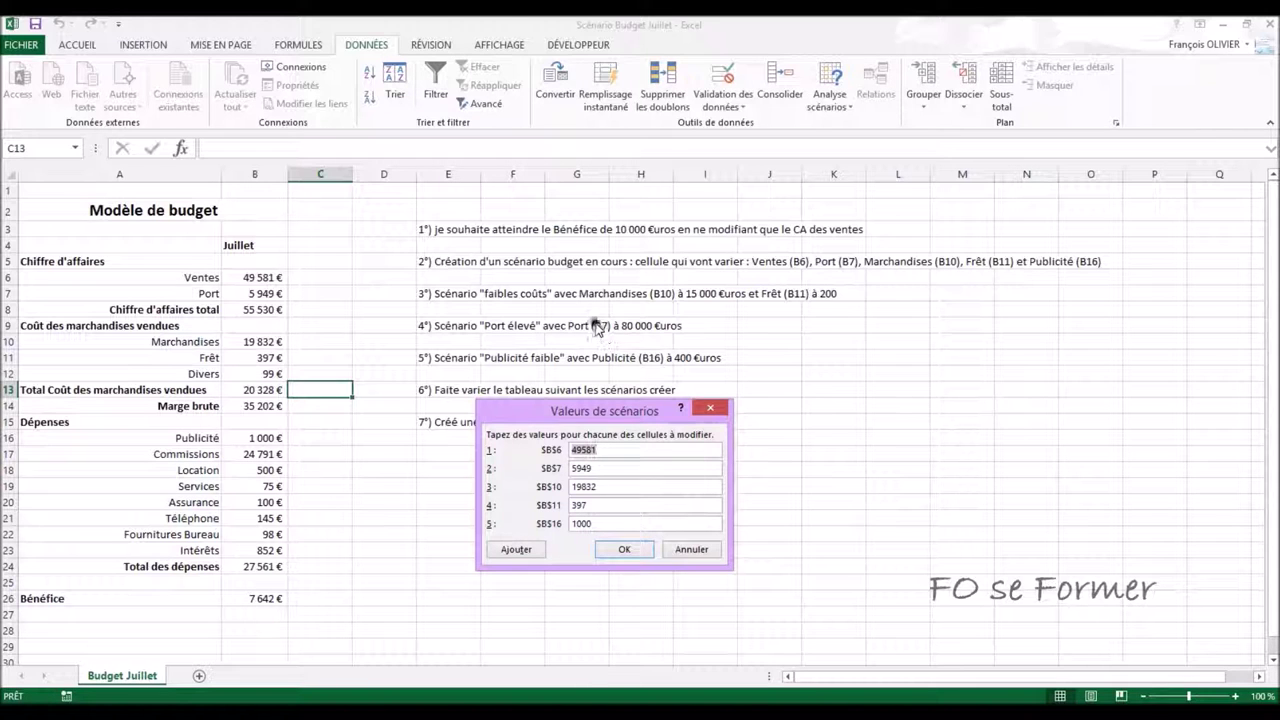
pyautogui.click(597, 468)
pyautogui.moveTo(592, 468); pyautogui.dragTo(563, 470)
pyautogui.click(622, 550)
pyautogui.click(622, 550)
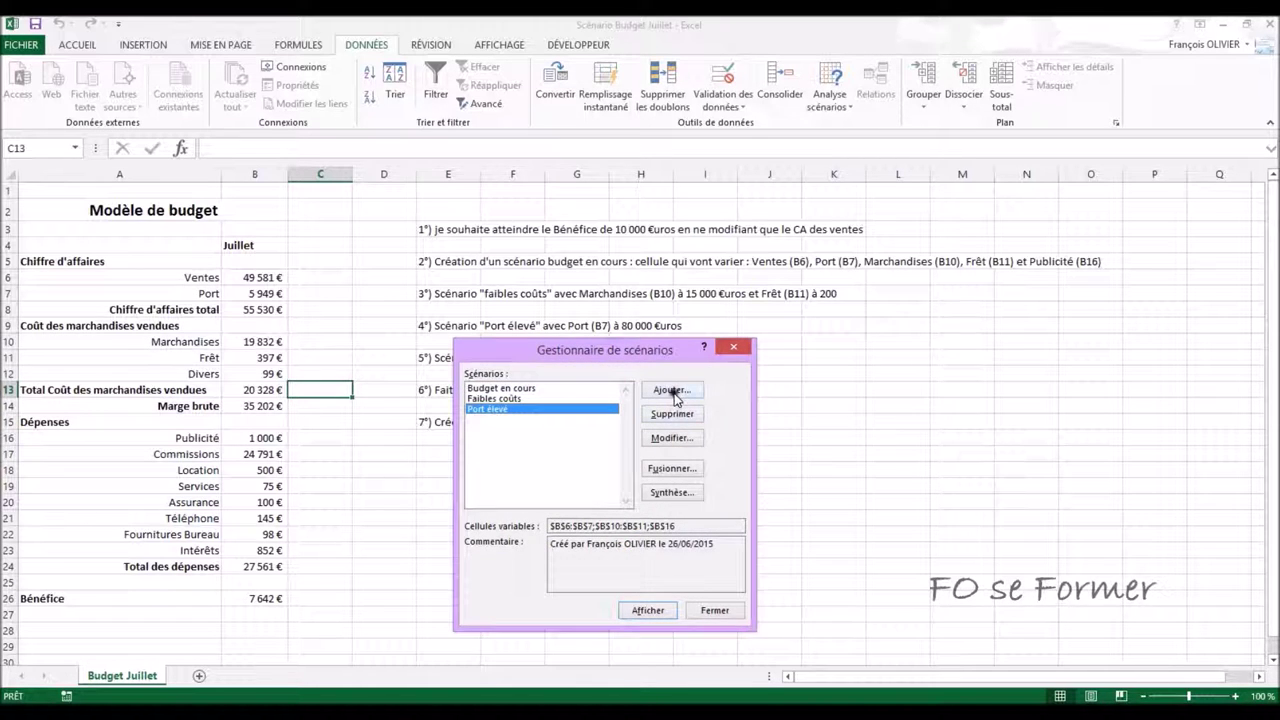
pyautogui.click(674, 392)
# Add the Publicité faible scenario with Publicité (B16) at 400, then close the Scenario Manager
pyautogui.moveTo(684, 370); pyautogui.dragTo(674, 387)
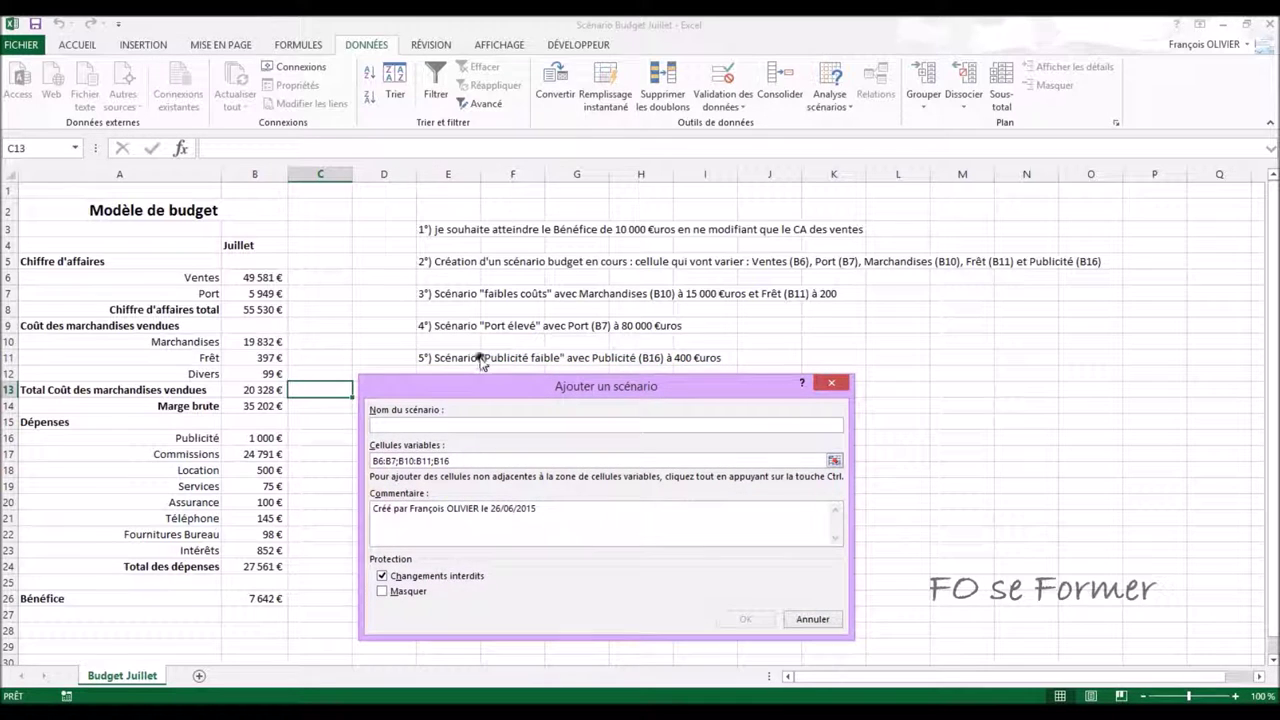
pyautogui.click(520, 421)
pyautogui.write('Publicité faible')
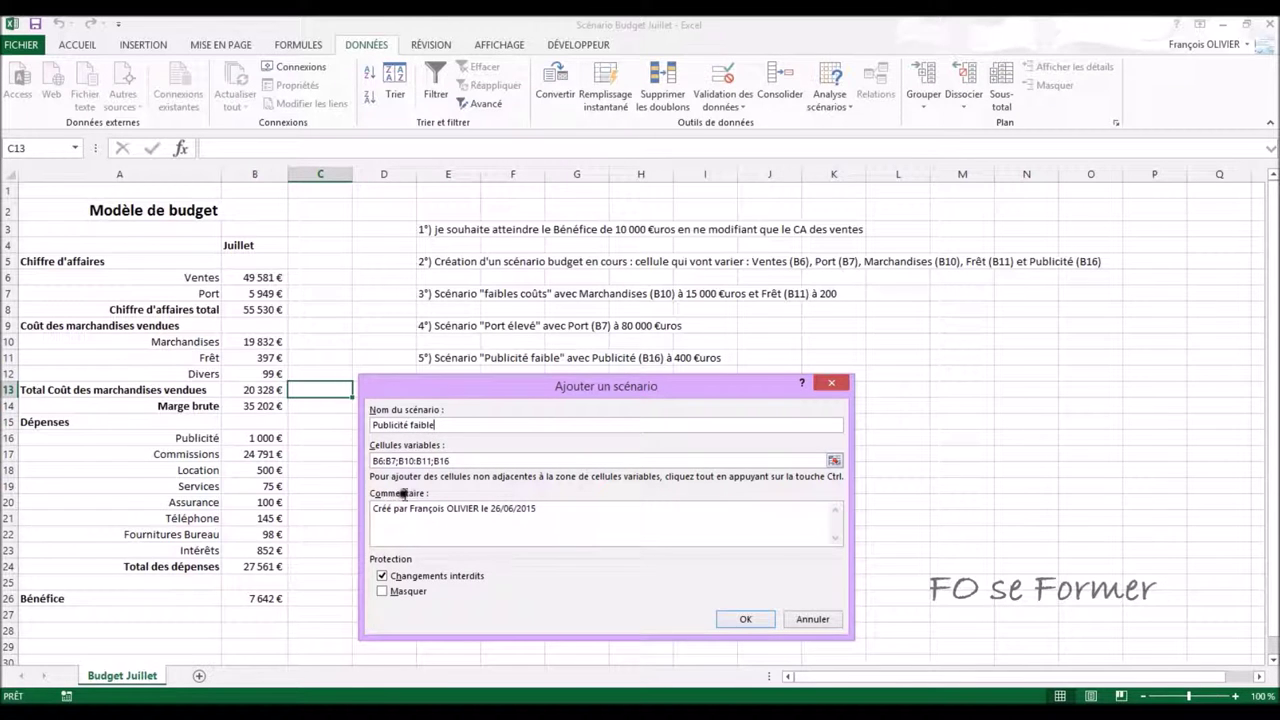
pyautogui.click(742, 620)
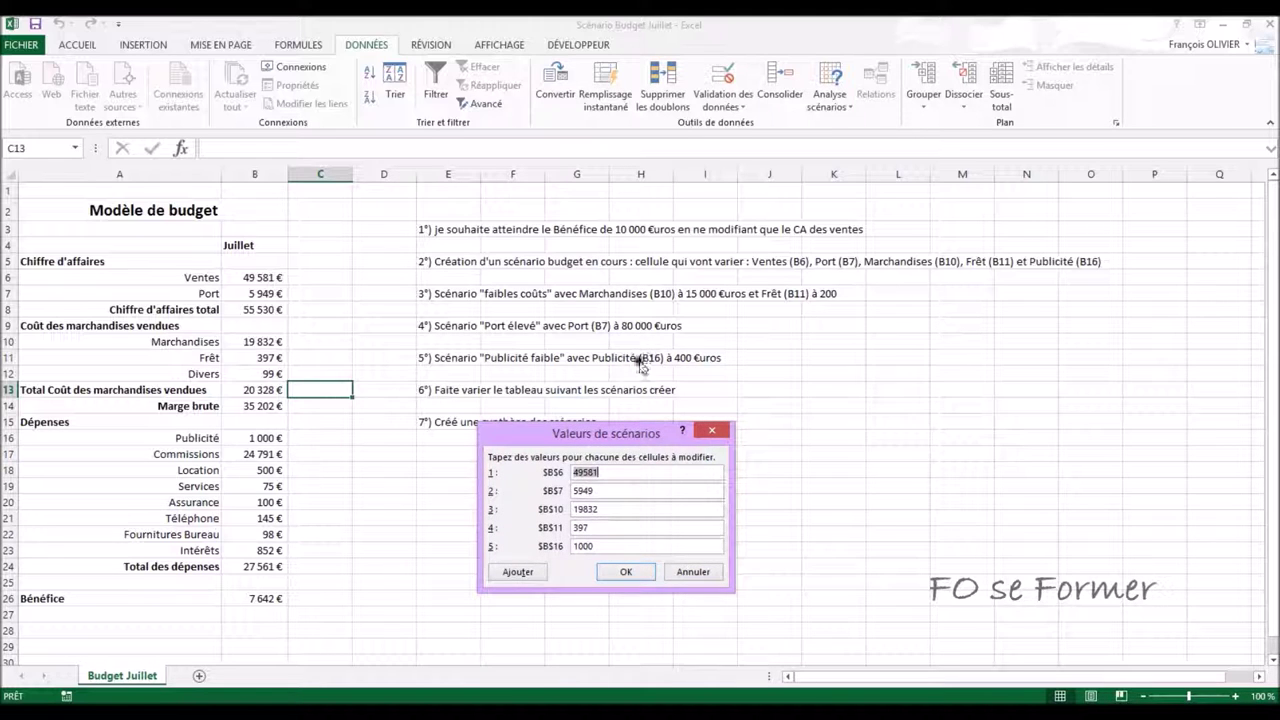
pyautogui.click(601, 545)
pyautogui.write('400')
pyautogui.click(624, 572)
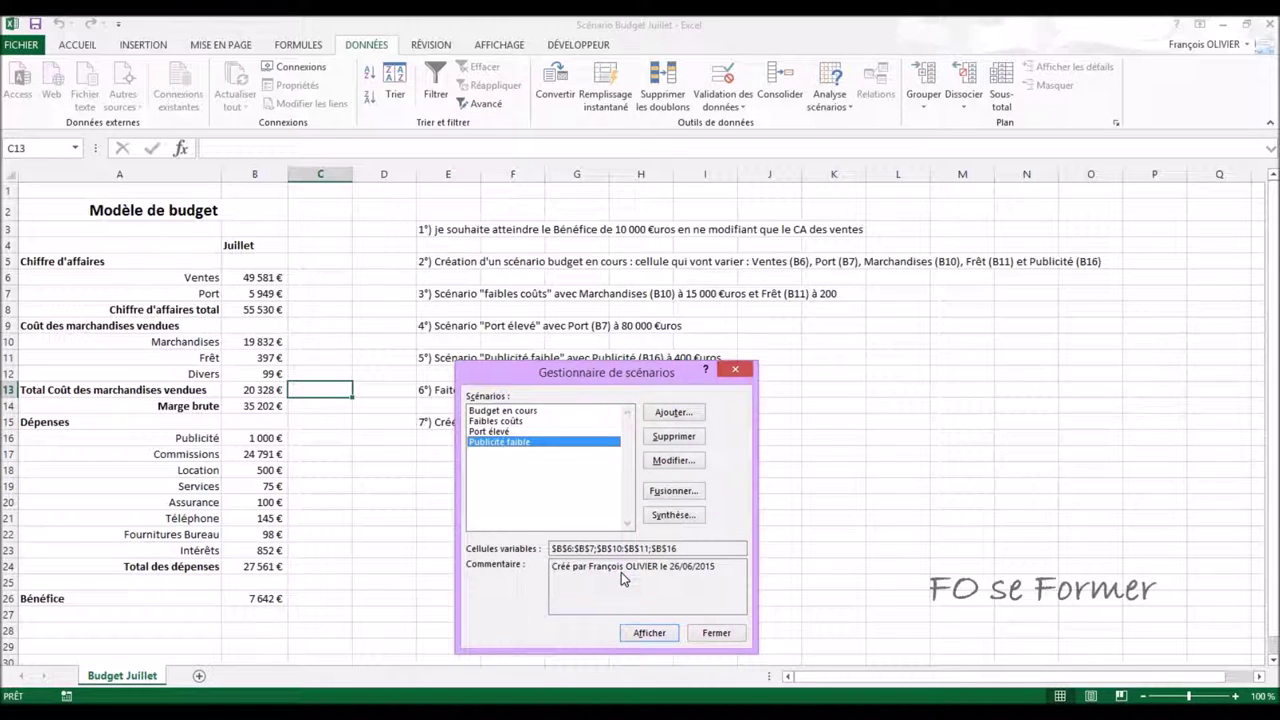
pyautogui.click(716, 632)
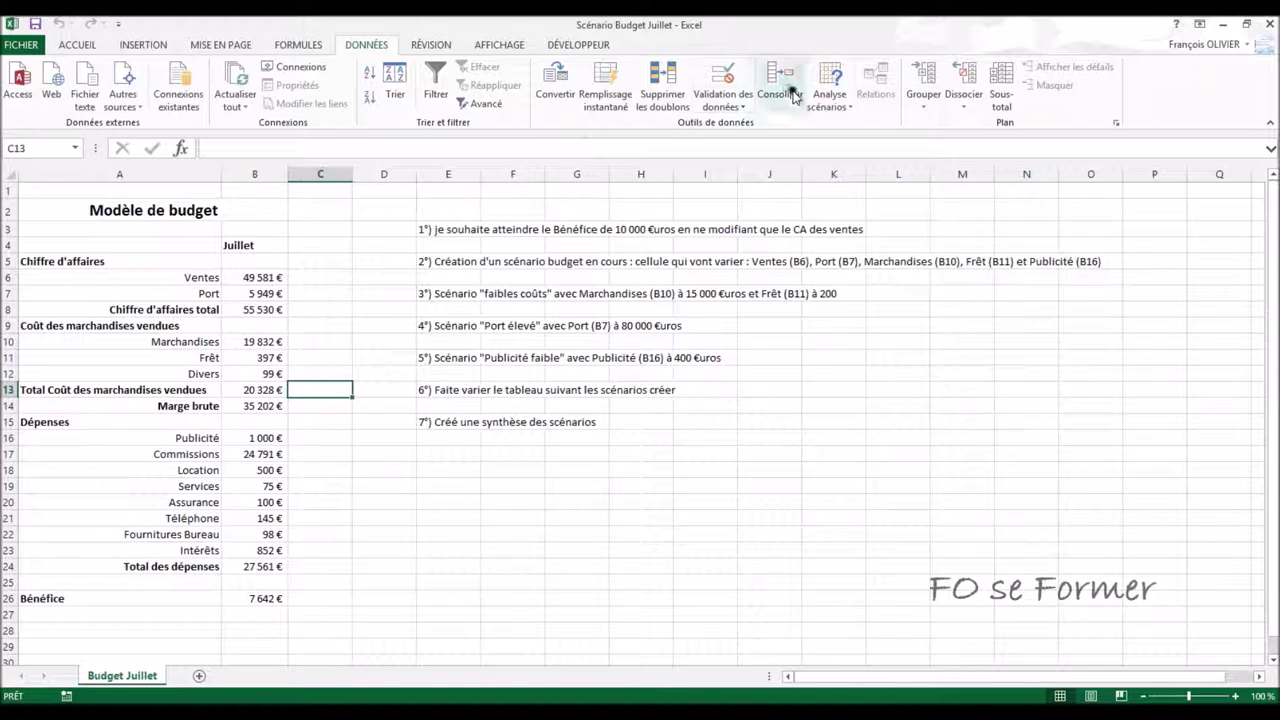
# Reopen the Scenario Manager and show the Faibles coûts scenario on the budget
pyautogui.click(829, 106)
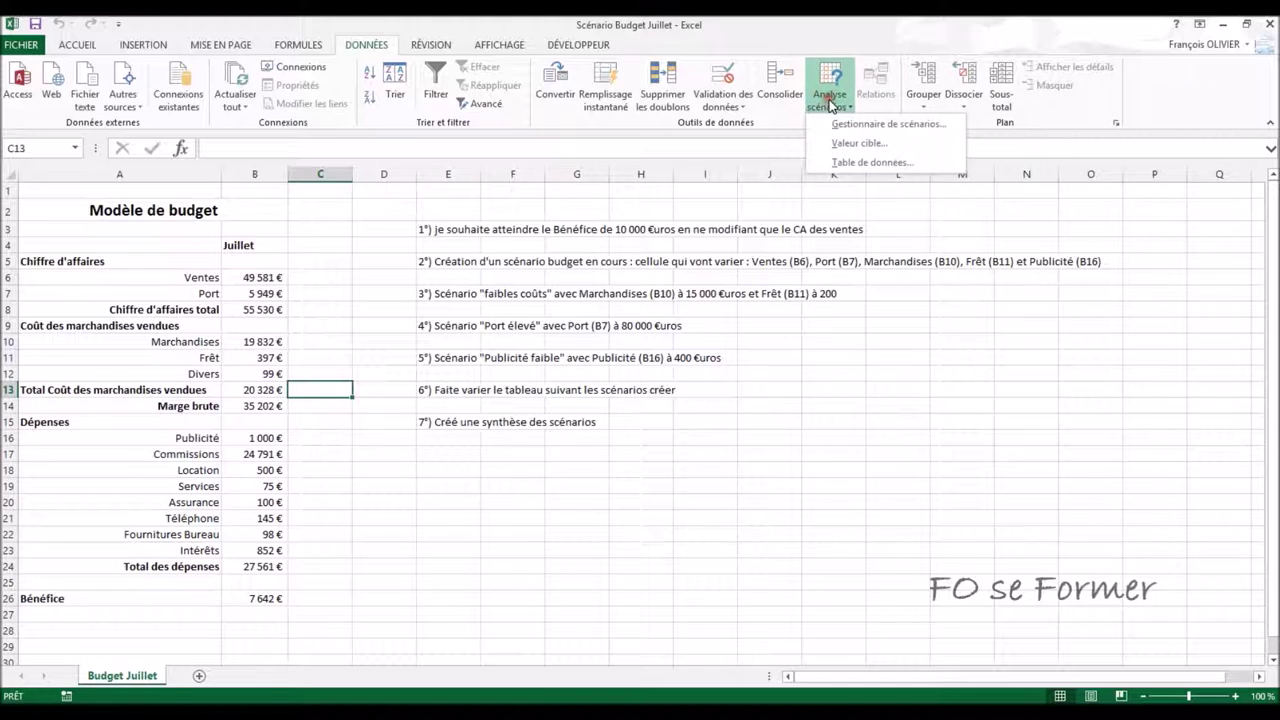
pyautogui.click(860, 124)
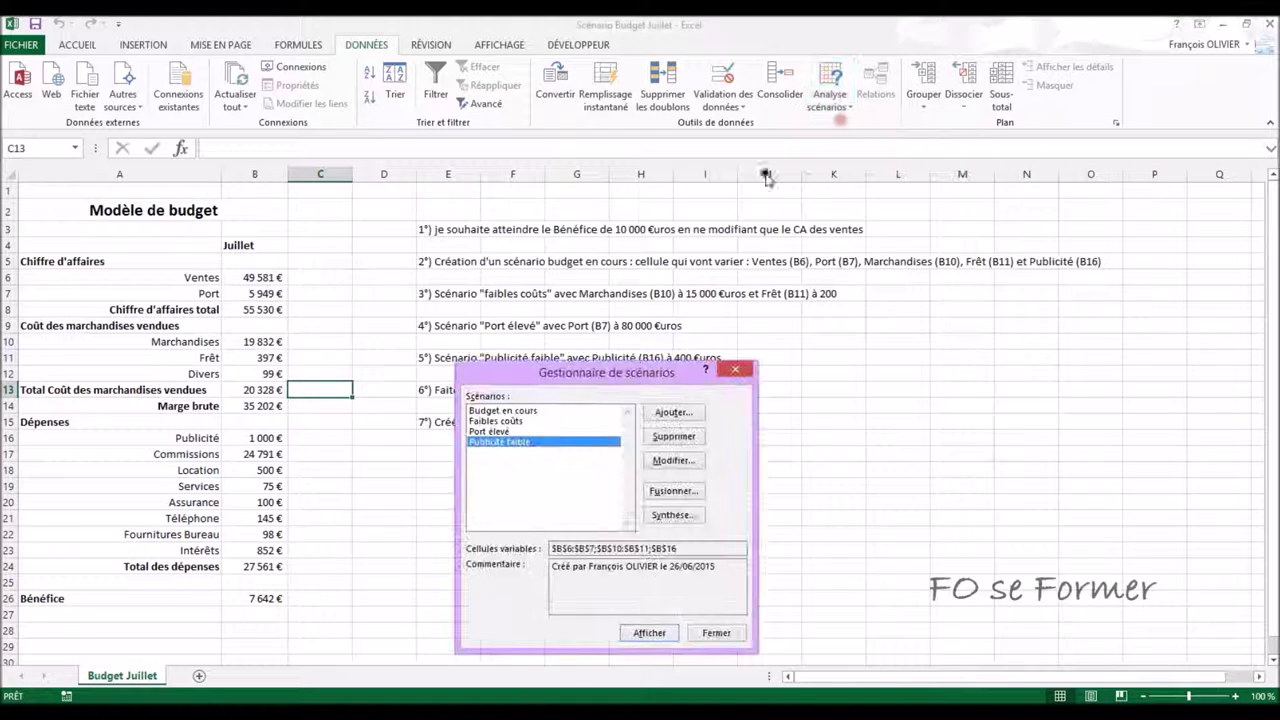
pyautogui.moveTo(586, 378); pyautogui.dragTo(515, 280)
pyautogui.click(426, 322)
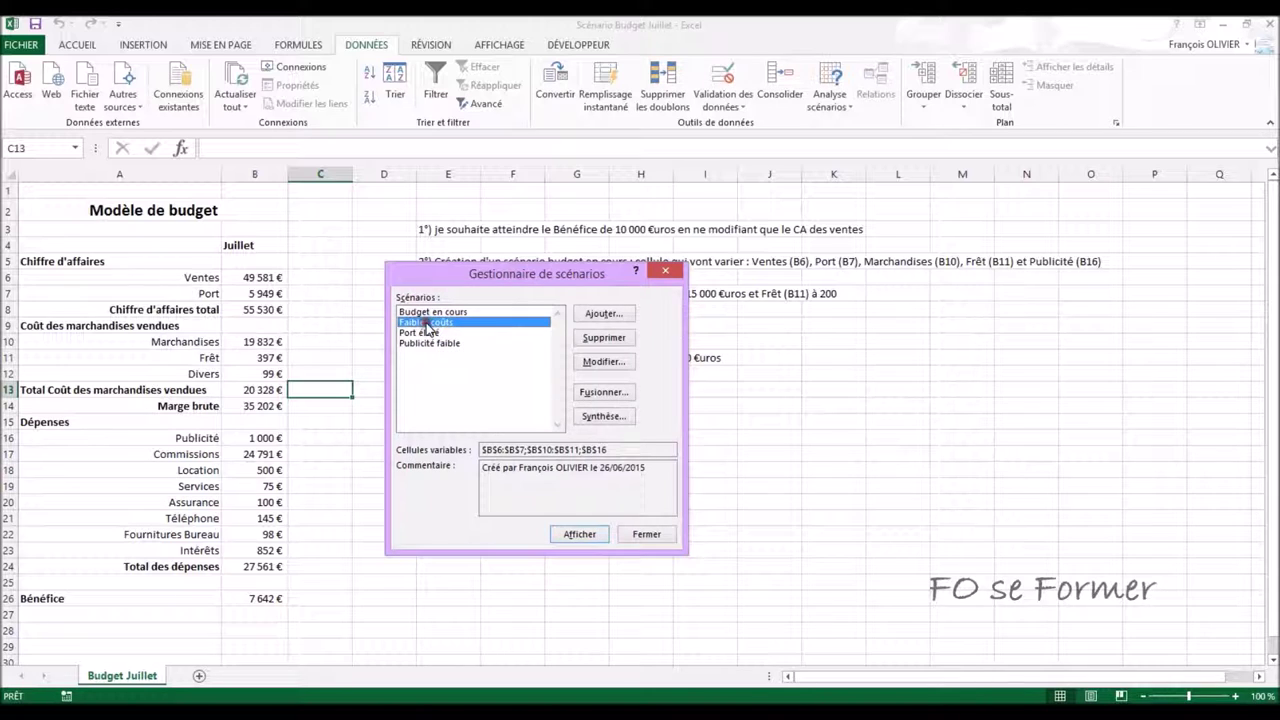
pyautogui.click(565, 534)
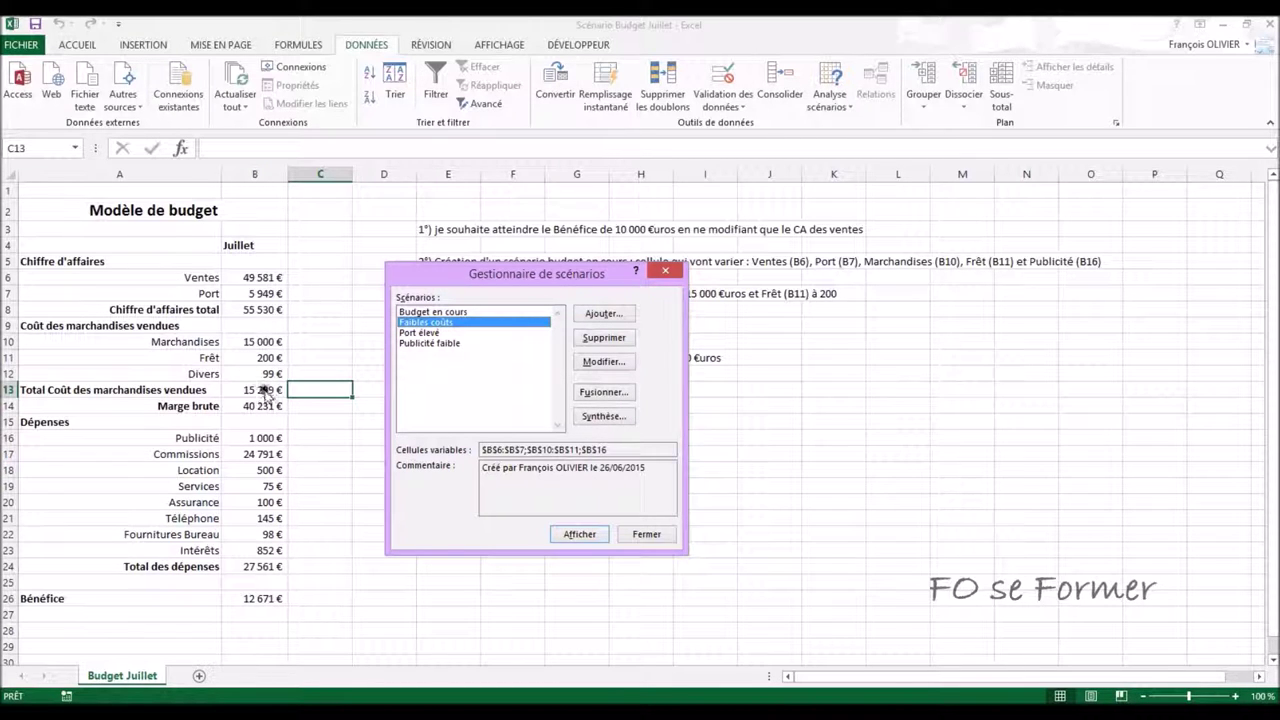
# Show Publicité faible, then restore the Budget en cours figures
pyautogui.click(435, 343)
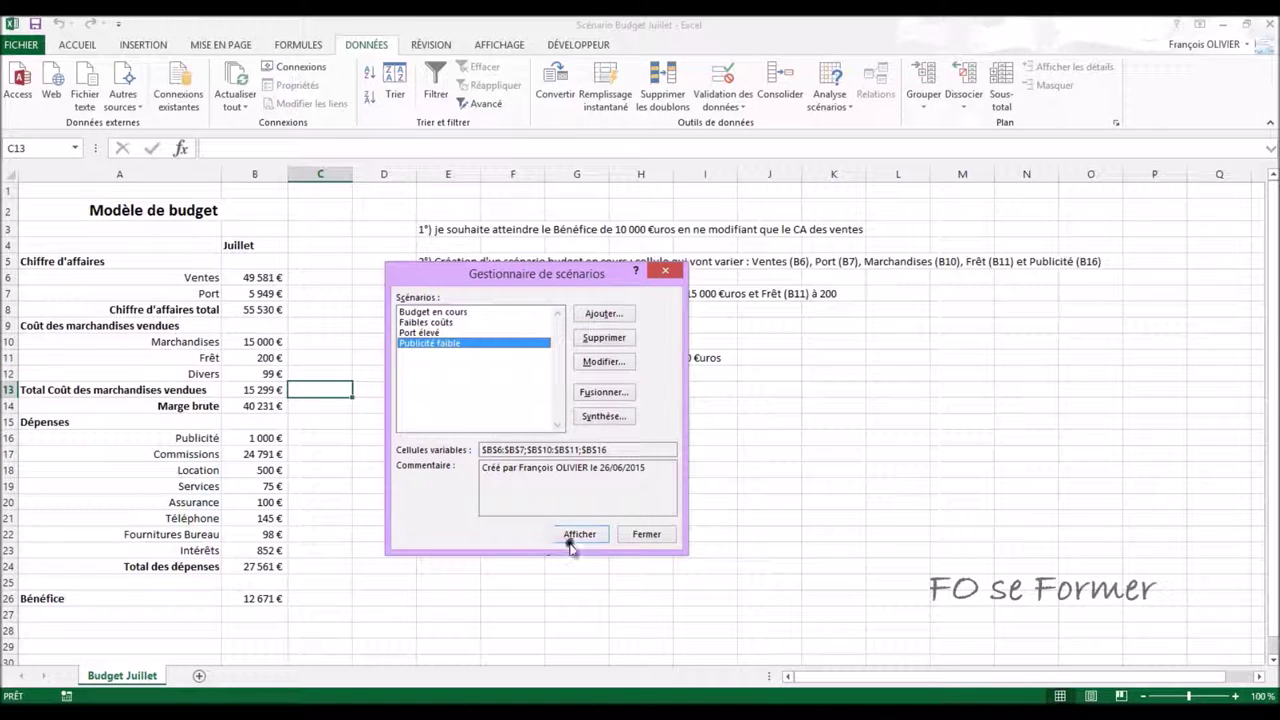
pyautogui.click(578, 535)
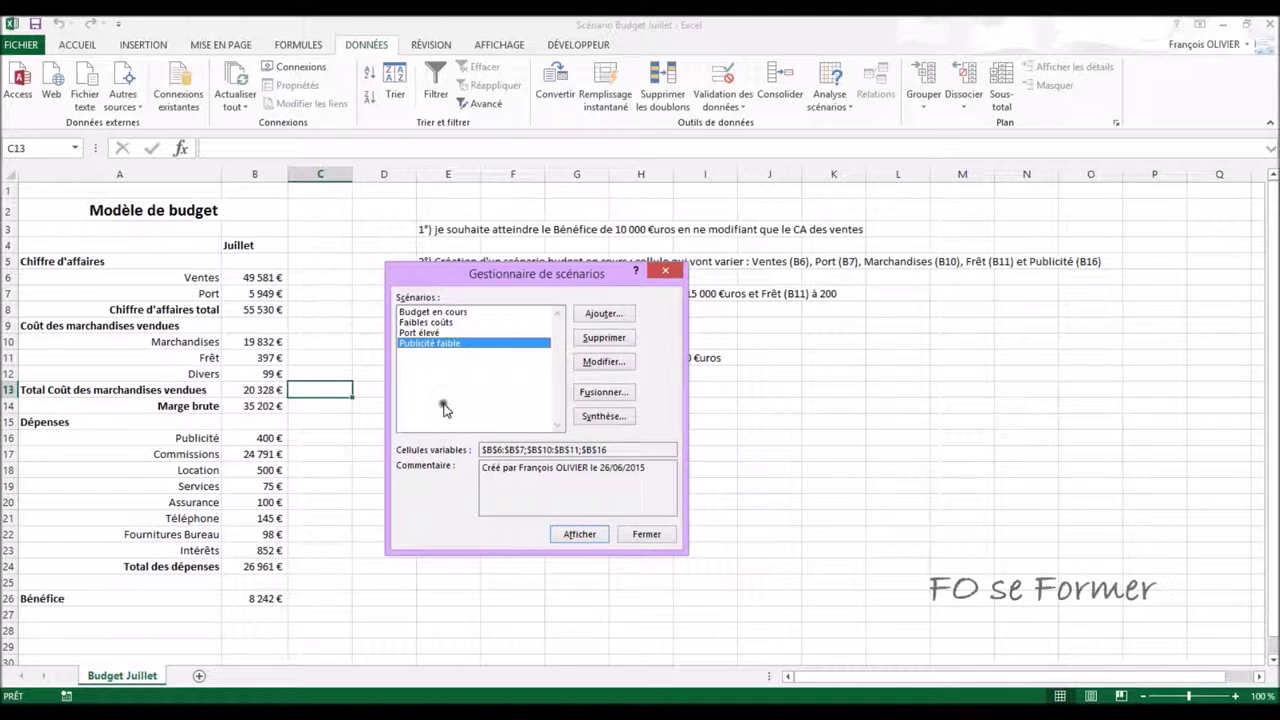
pyautogui.click(444, 313)
pyautogui.click(572, 535)
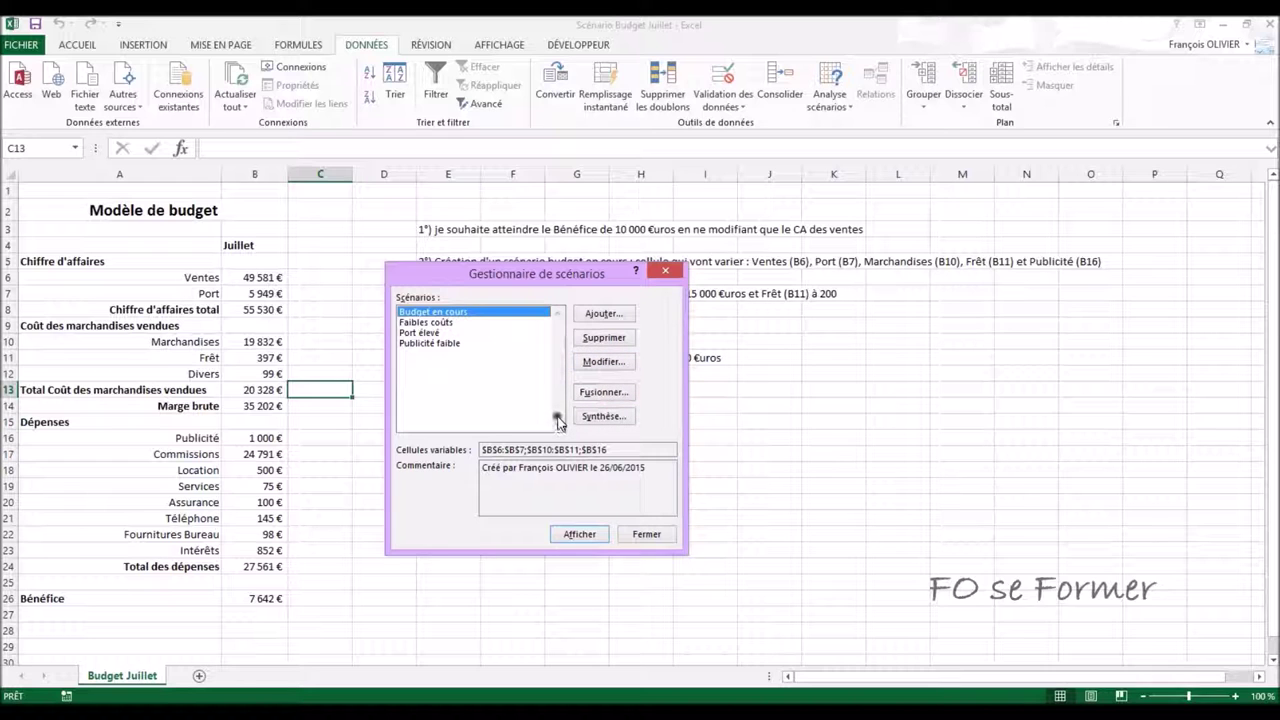
# Create a Synthèse de scénarios report using result cell B26
pyautogui.click(612, 420)
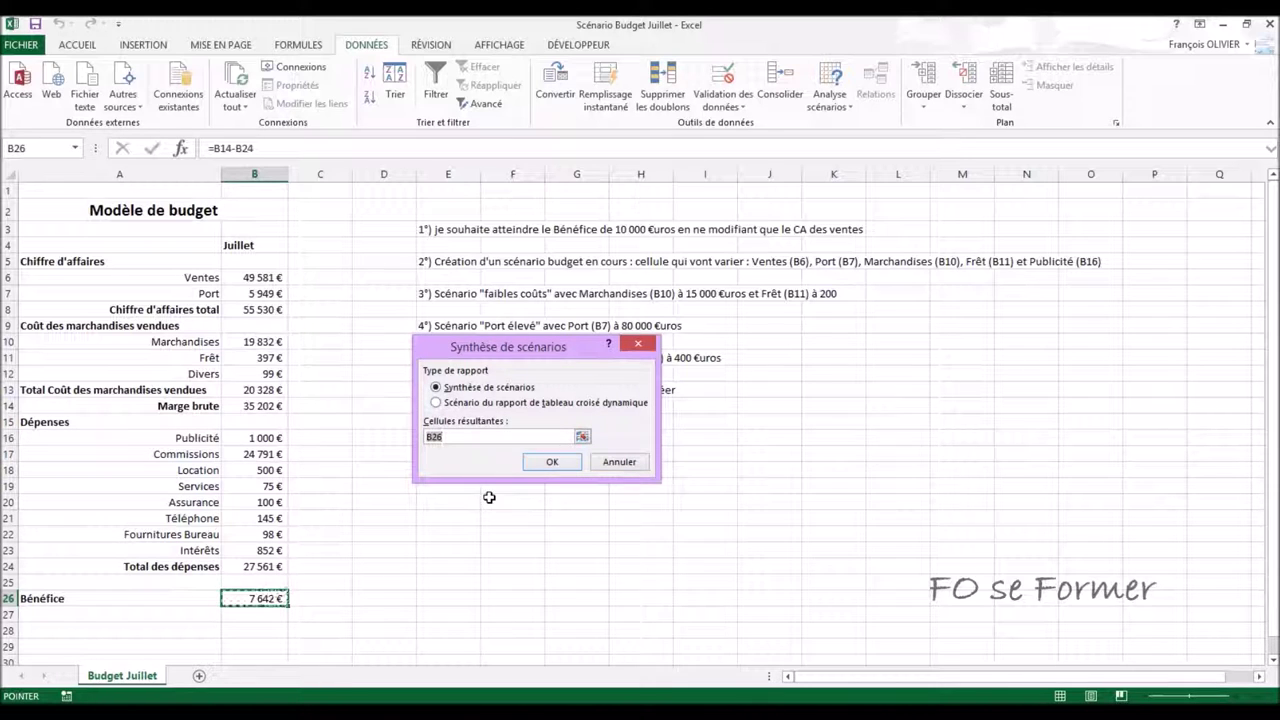
pyautogui.click(555, 464)
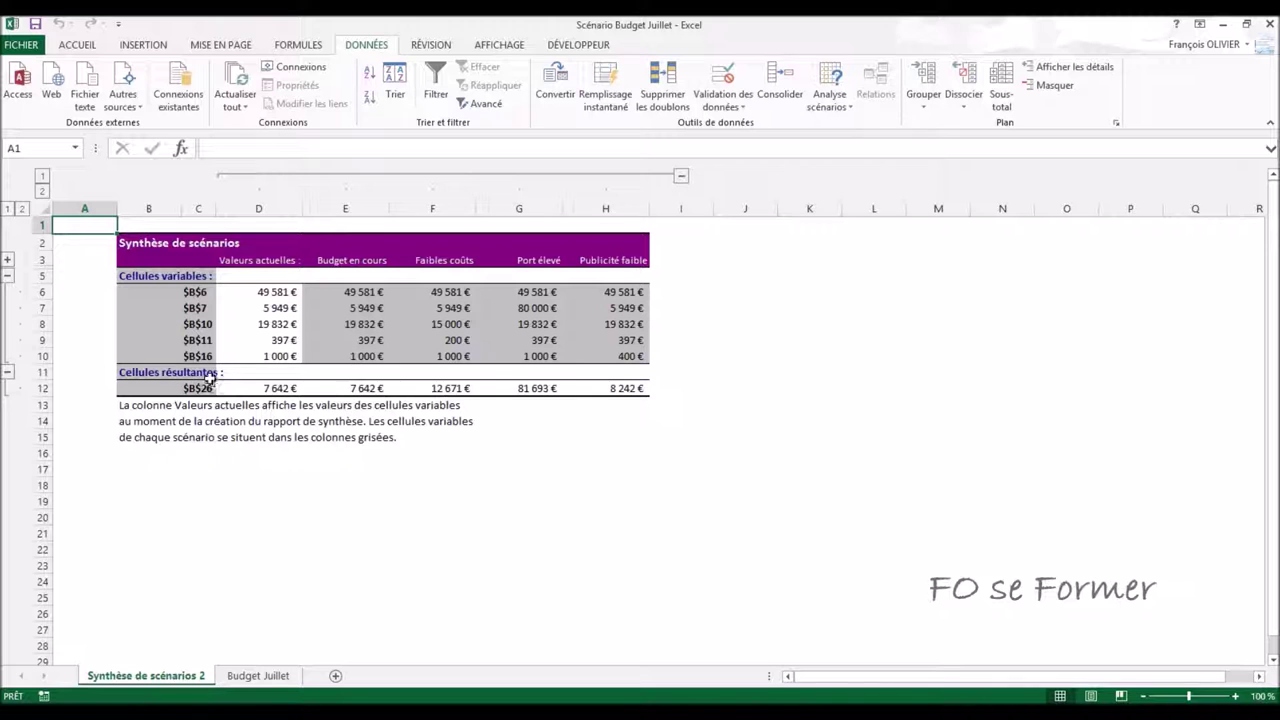
pyautogui.click(262, 676)
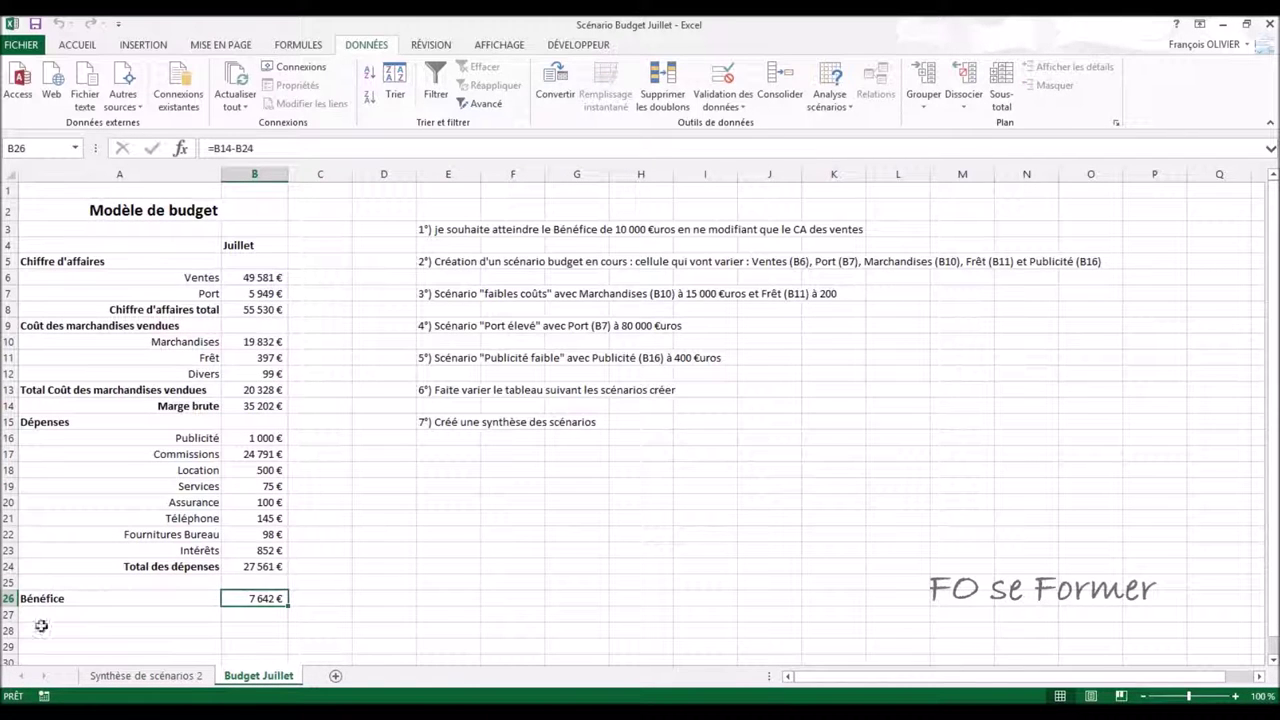
pyautogui.click(122, 678)
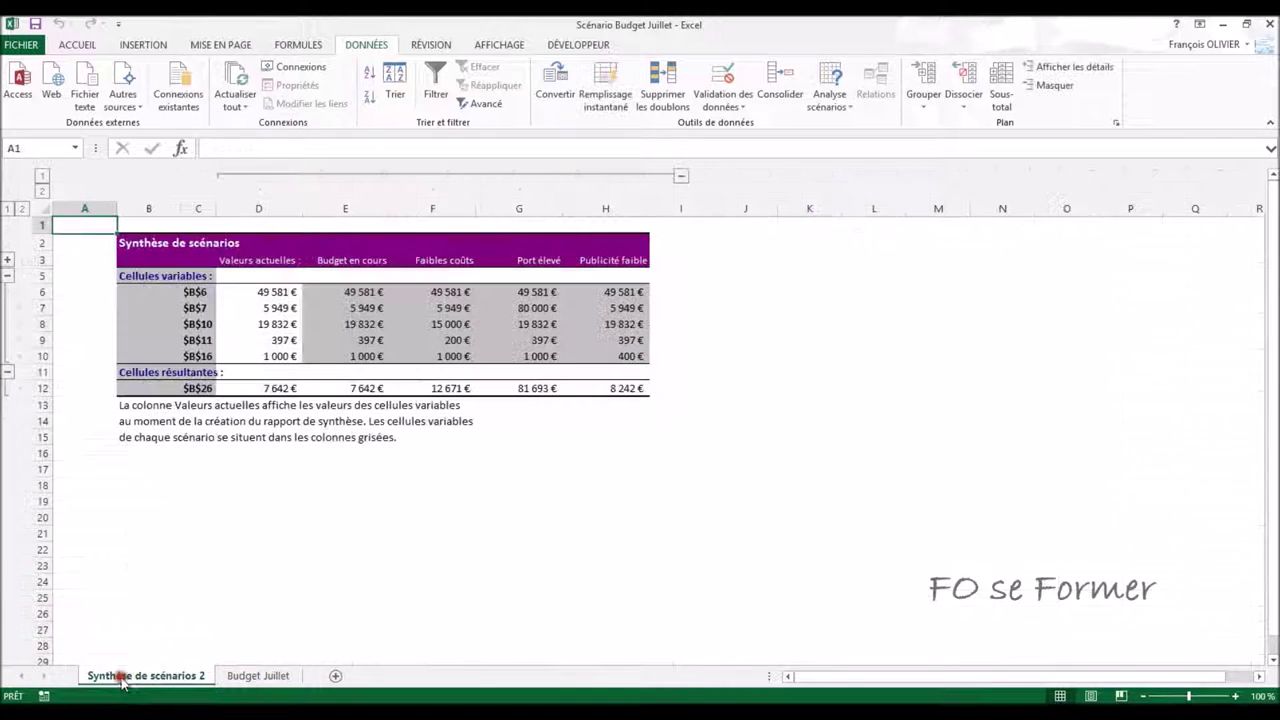